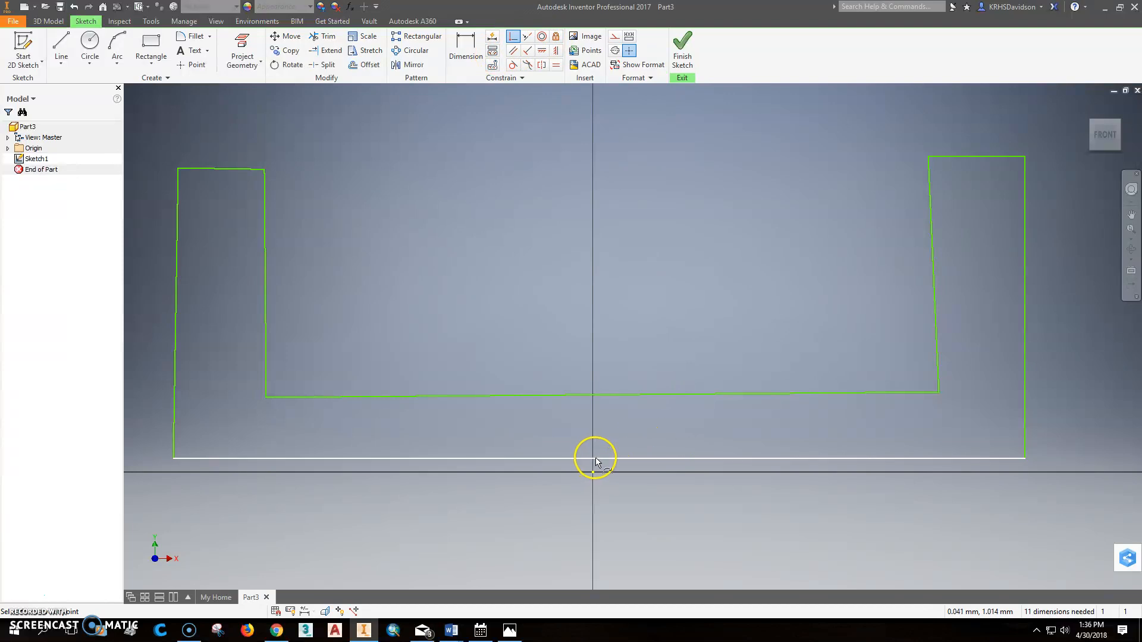
Step: Constrain the base line's midpoint to the origin and make the two outer vertical edges of the U-profile equal
click(593, 474)
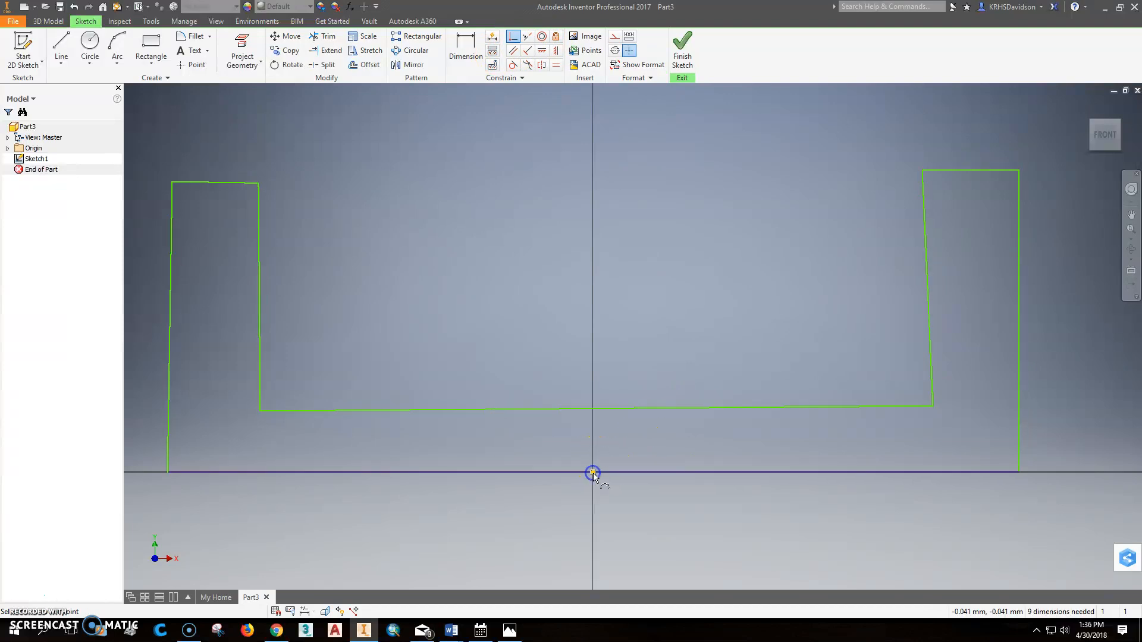
scroll(769, 271, down, 2)
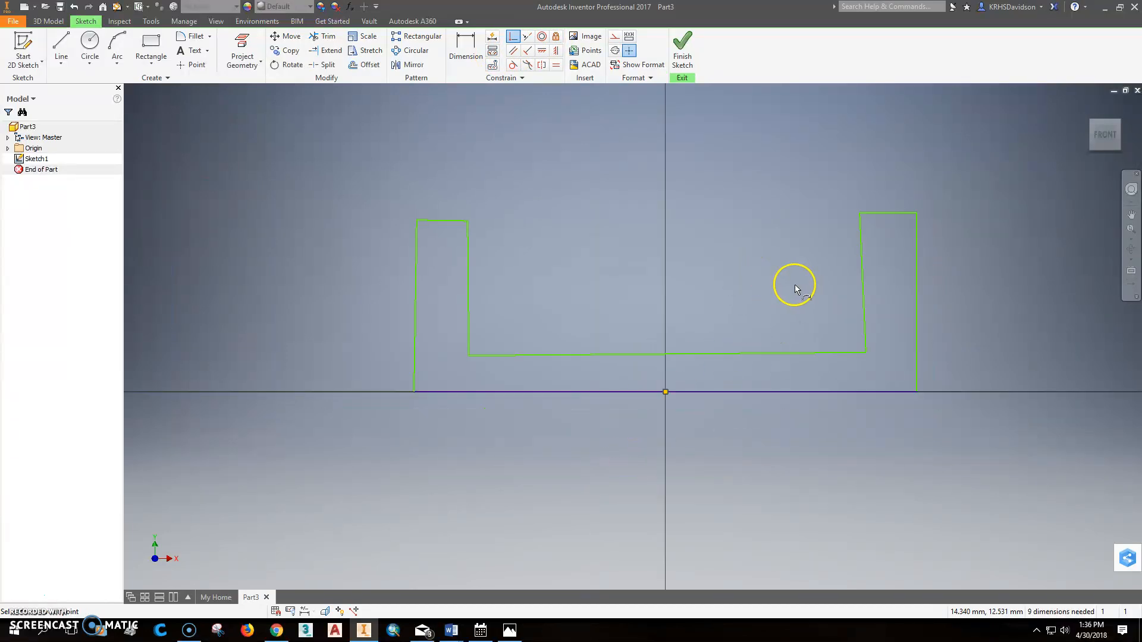
click(556, 65)
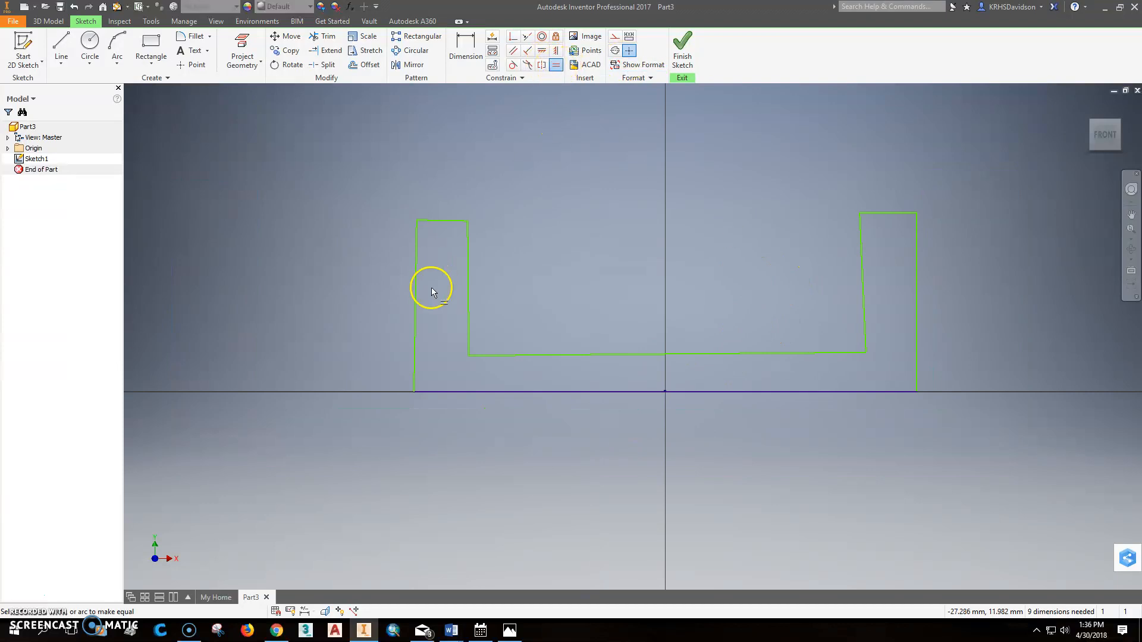
click(416, 285)
click(917, 295)
Step: Try an Equal constraint between the base line and the left outer edge, and undo it
click(429, 391)
click(415, 356)
scroll(594, 362, down, 4)
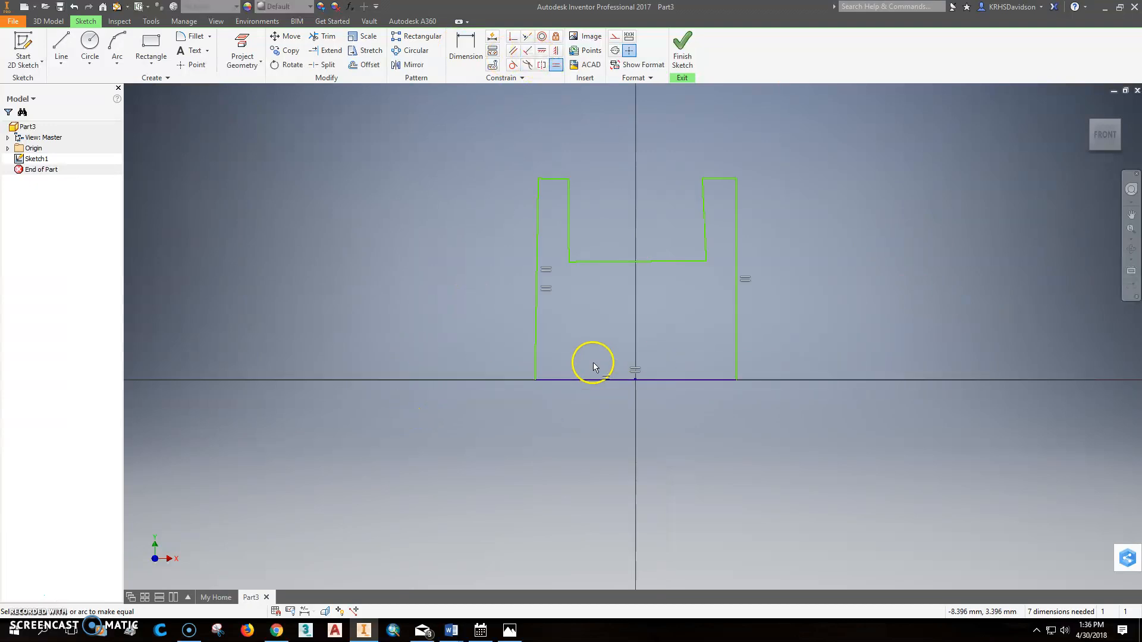
scroll(644, 328, up, 2)
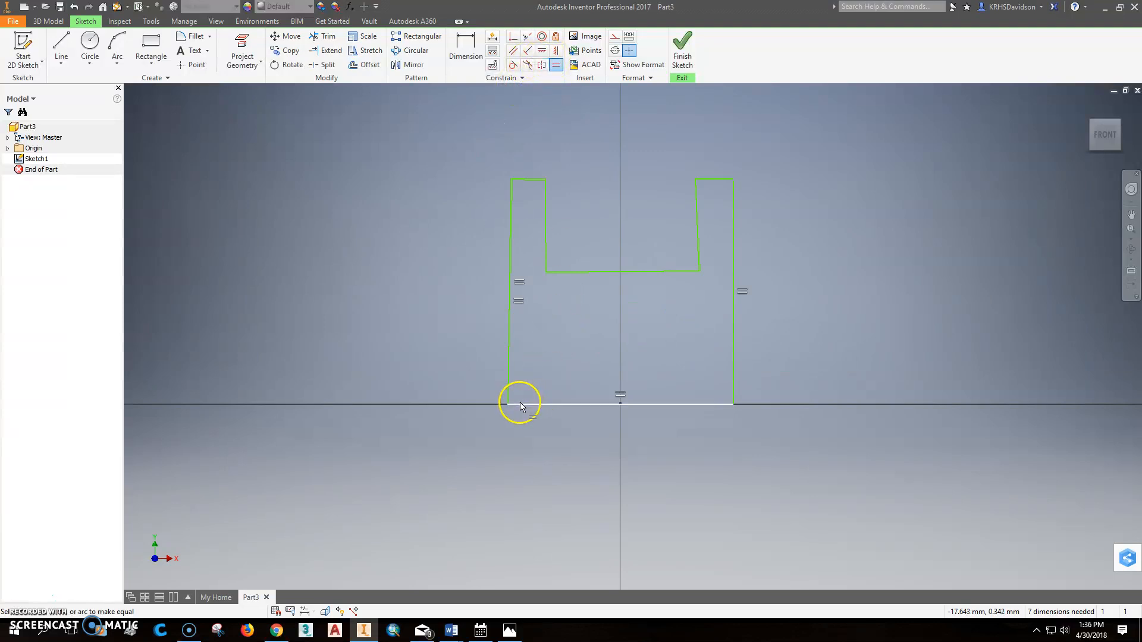
click(75, 7)
Step: Make the left outer edge perpendicular to the base line and the left inner edge perpendicular to the channel floor
click(527, 56)
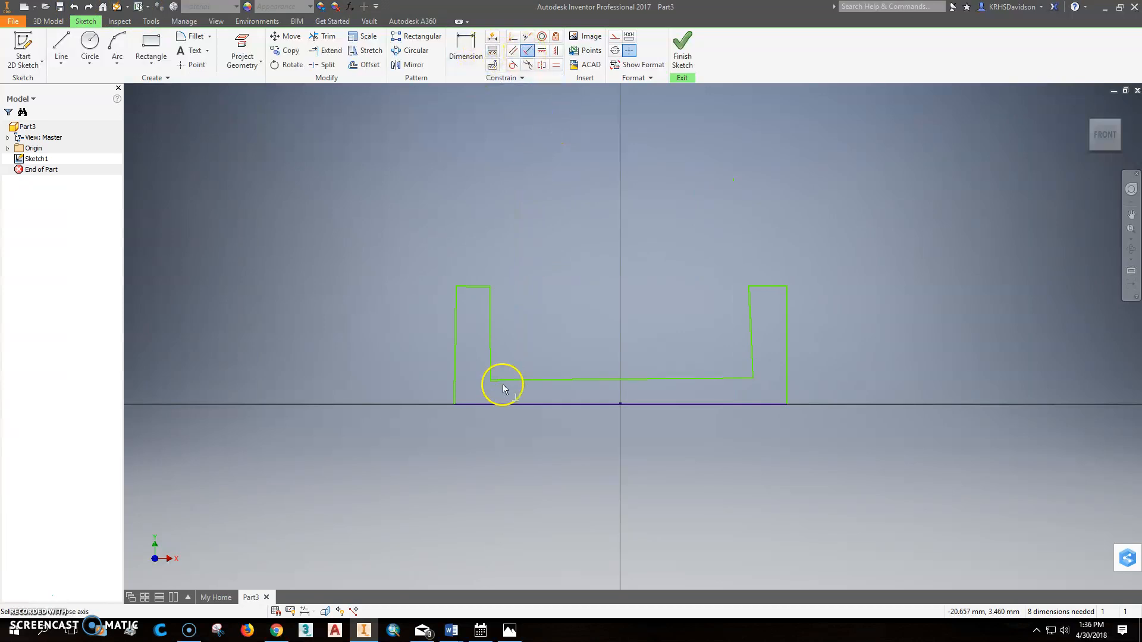
click(480, 405)
click(455, 375)
click(503, 385)
click(487, 359)
click(260, 111)
Step: Make the left upright's top edge perpendicular to its inner edge, and the right inner edge perpendicular to the channel floor
click(481, 270)
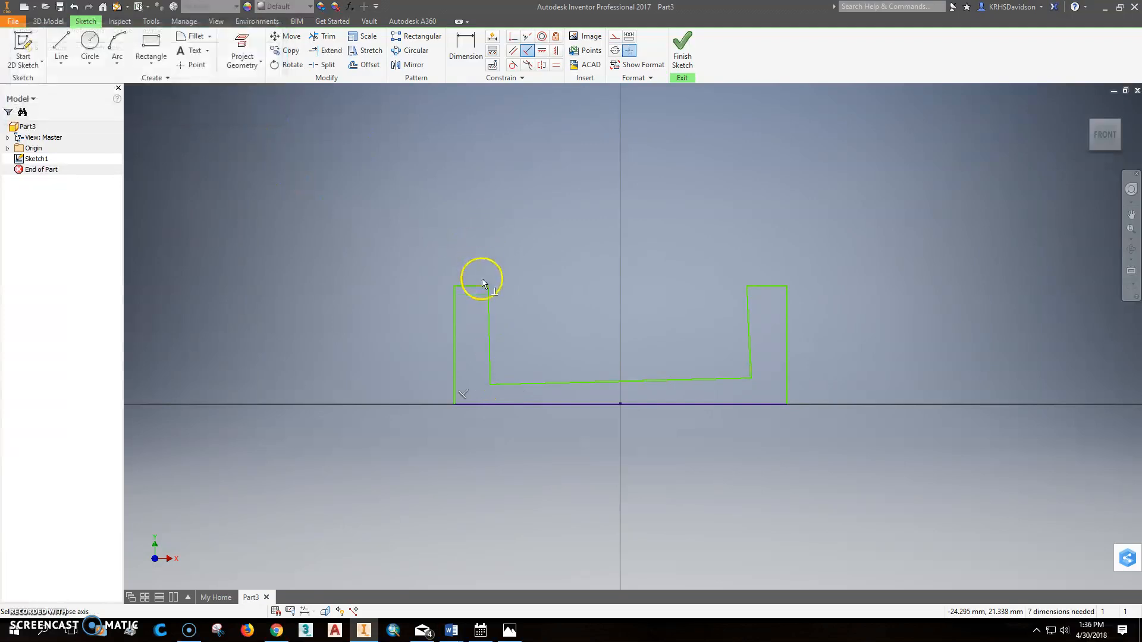
click(488, 302)
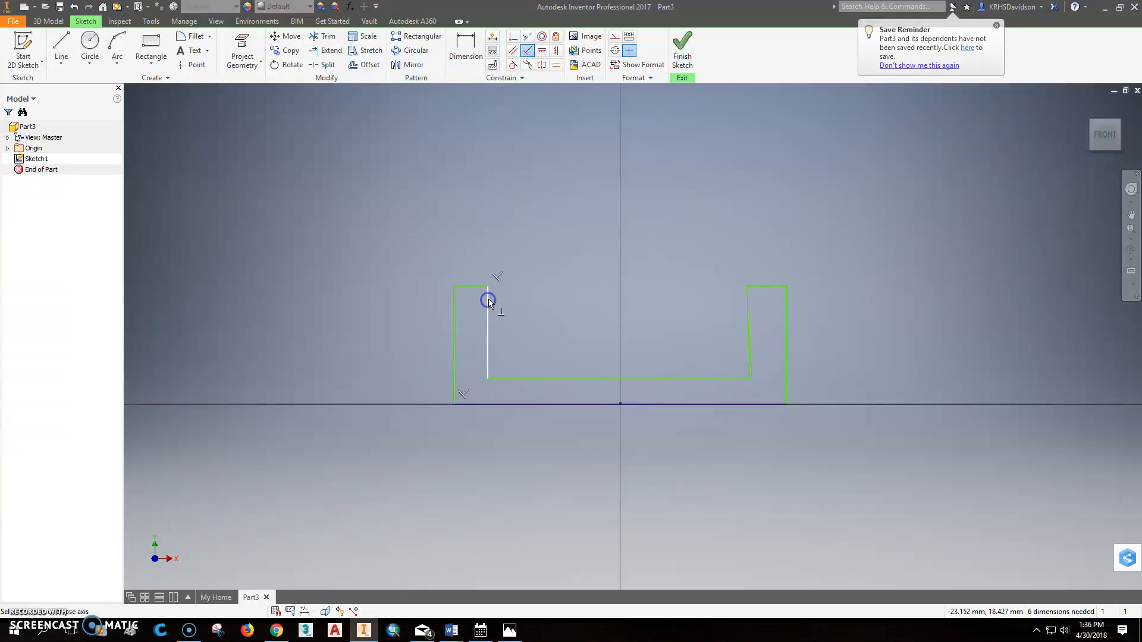
click(744, 376)
click(748, 365)
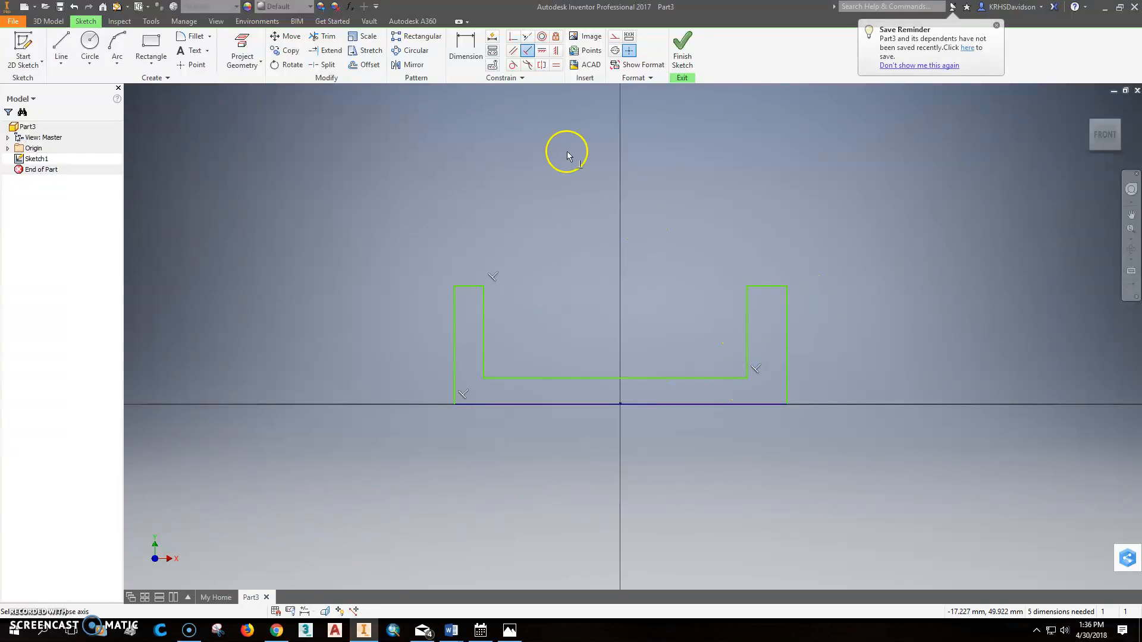
Step: Make the top edges of the two uprights equal in length
click(555, 64)
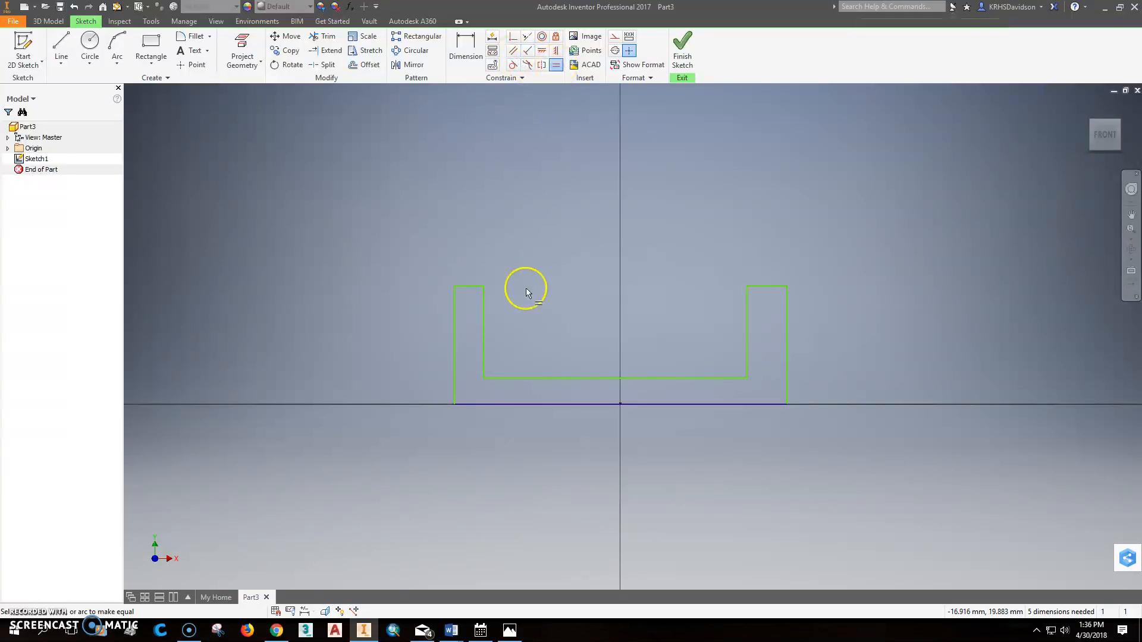
click(471, 288)
click(777, 288)
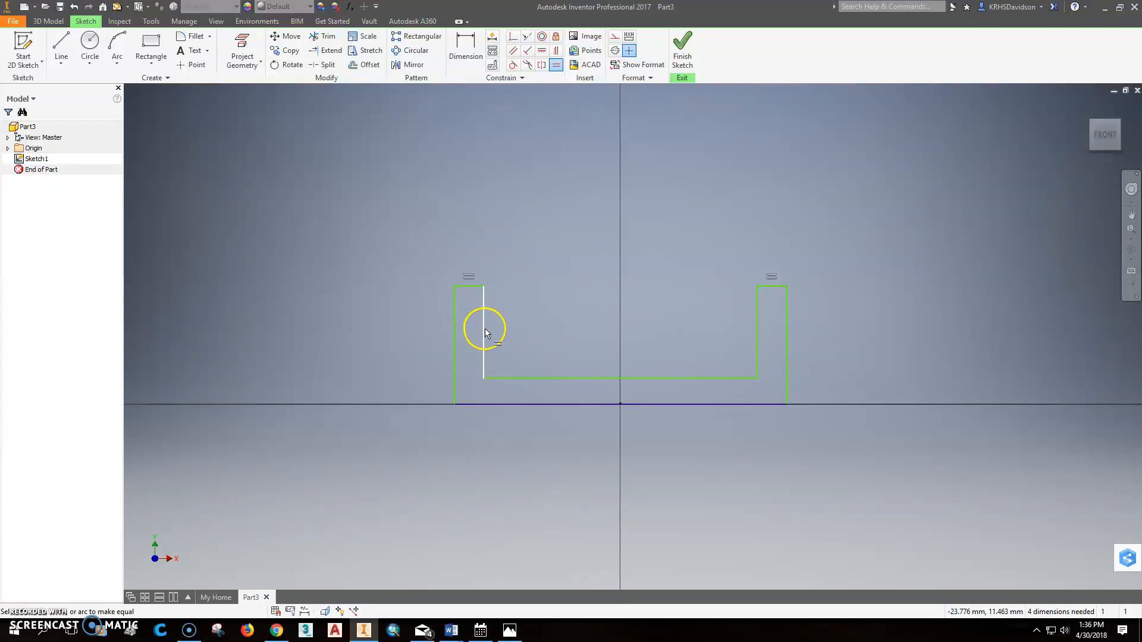
Step: Dimension the base line's overall width and set it to 140 mm
click(467, 48)
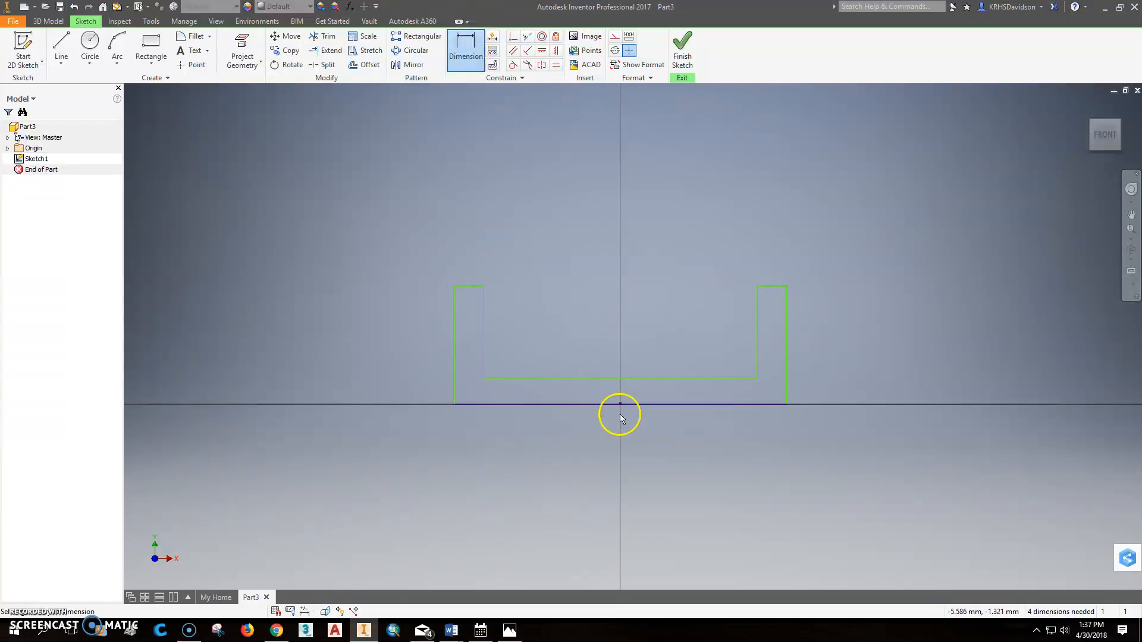
click(595, 406)
click(609, 467)
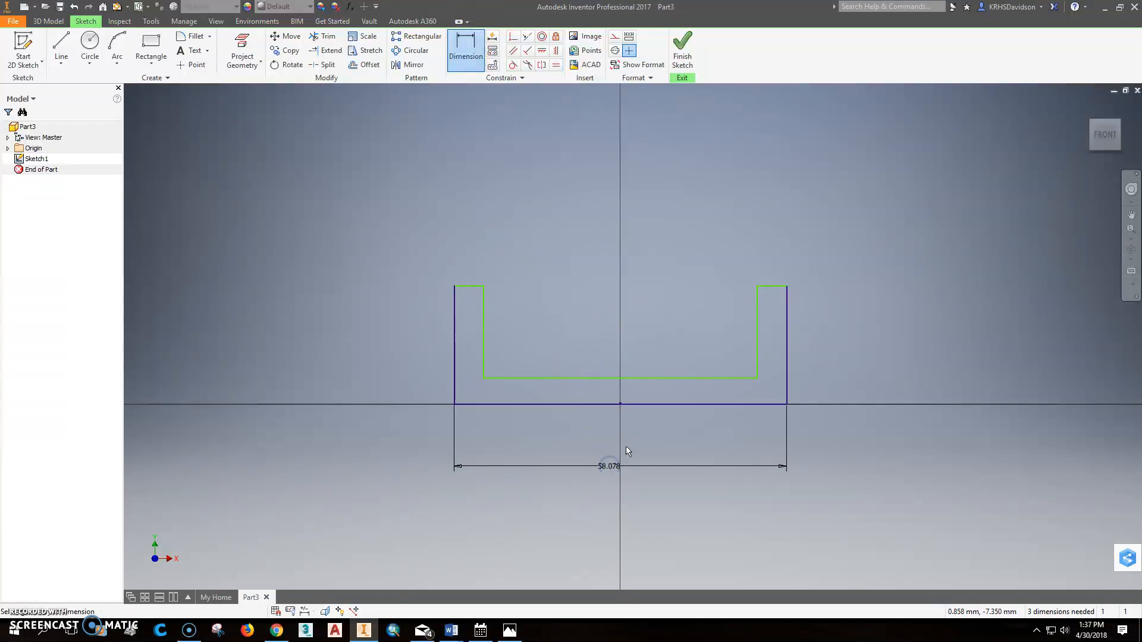
double_click(608, 466)
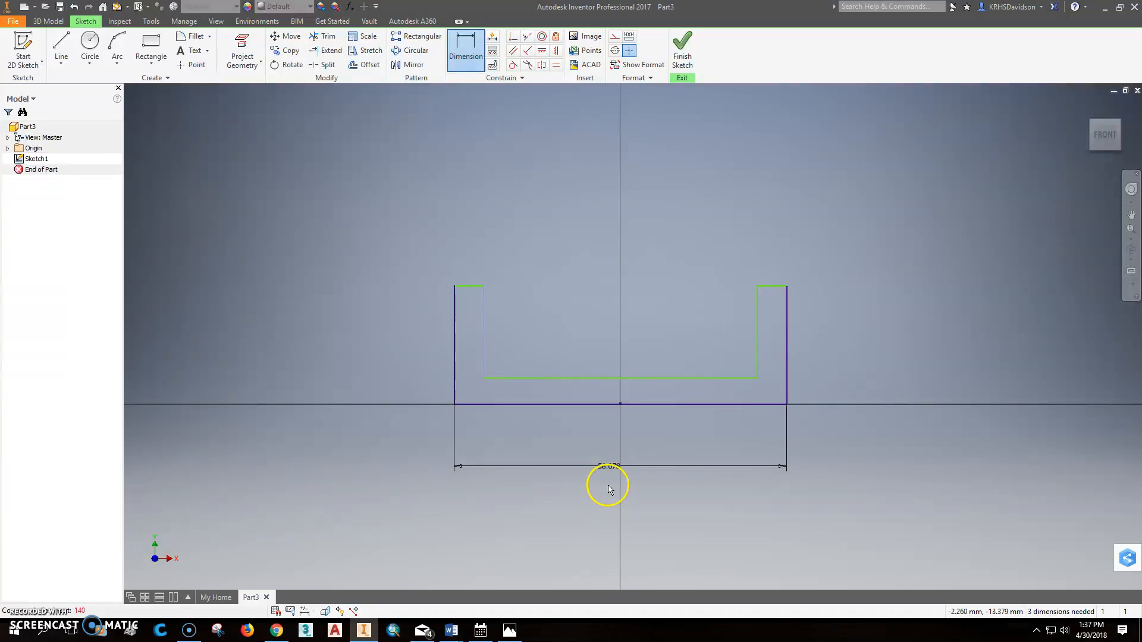
text(140)
key(Return)
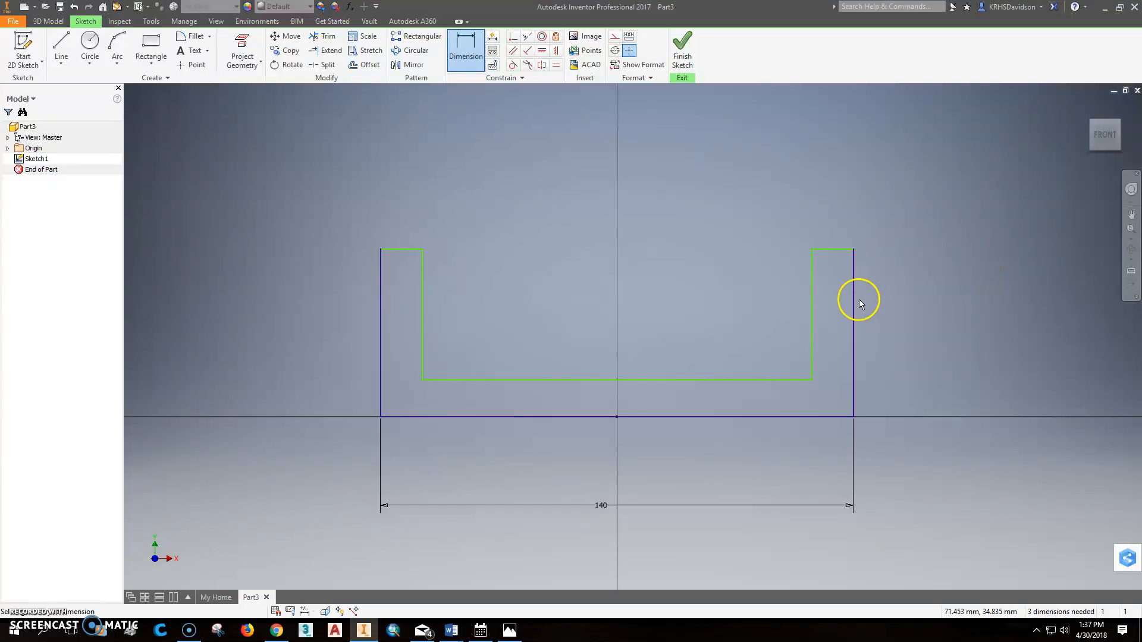
Step: Dimension the right outer edge's height as 56 mm
click(856, 303)
click(918, 329)
text(56)
key(Return)
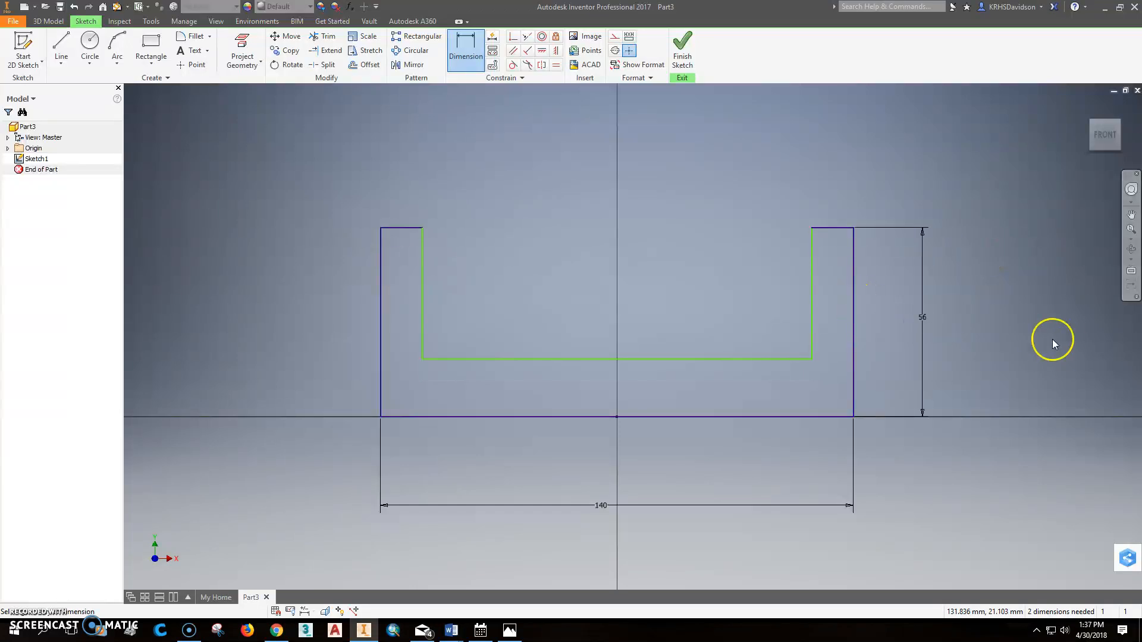
Step: Dimension the right upright's top edge to a thickness of 12 mm
click(824, 228)
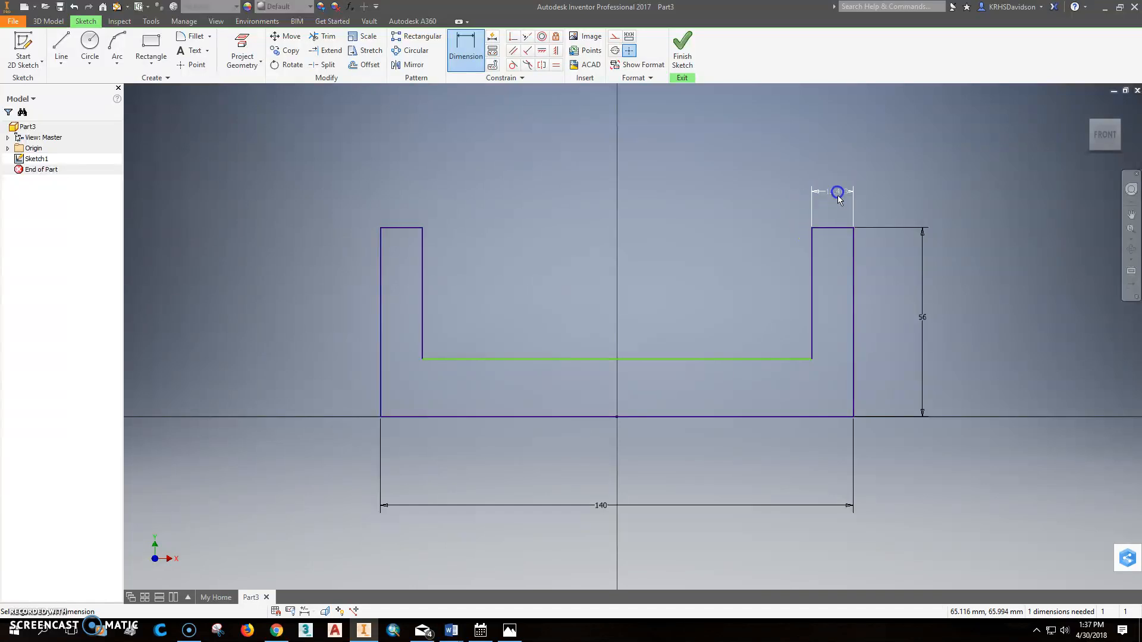
click(836, 197)
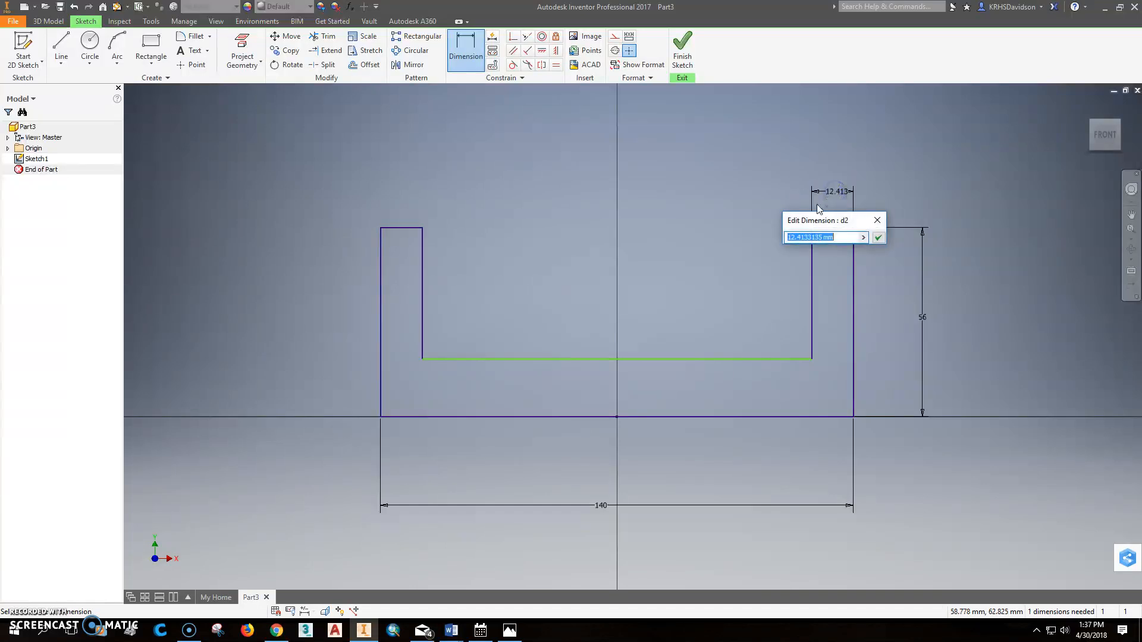
text(12)
key(Return)
Step: Dimension the floor thickness between the base line and the inner floor line, linking it to the upright thickness parameter d2
click(744, 357)
click(745, 411)
click(743, 417)
click(748, 389)
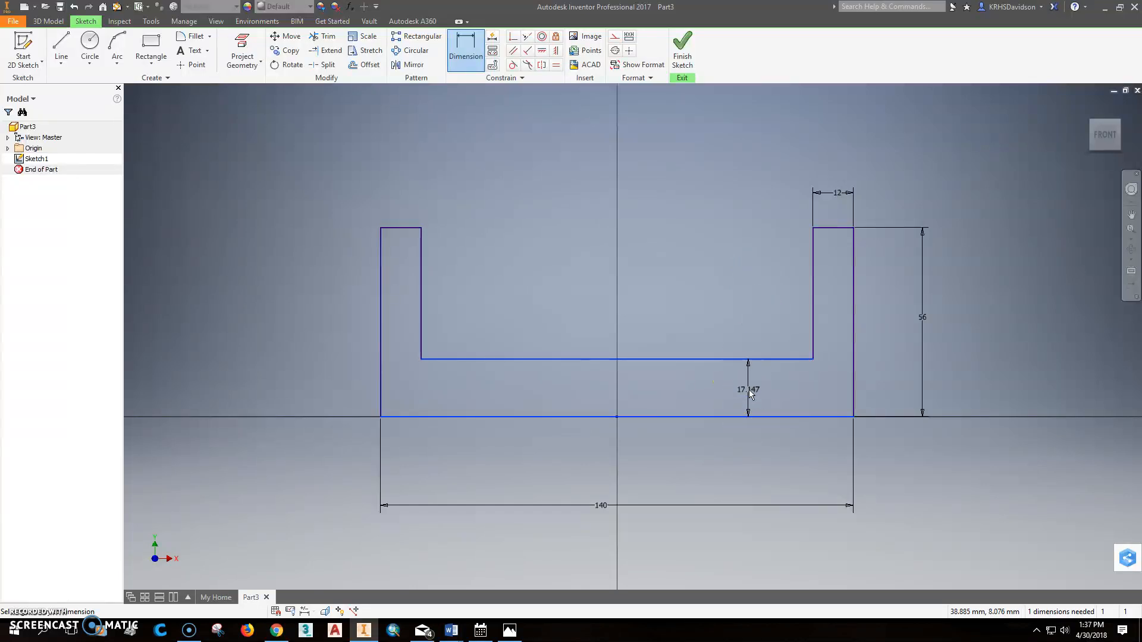
click(838, 192)
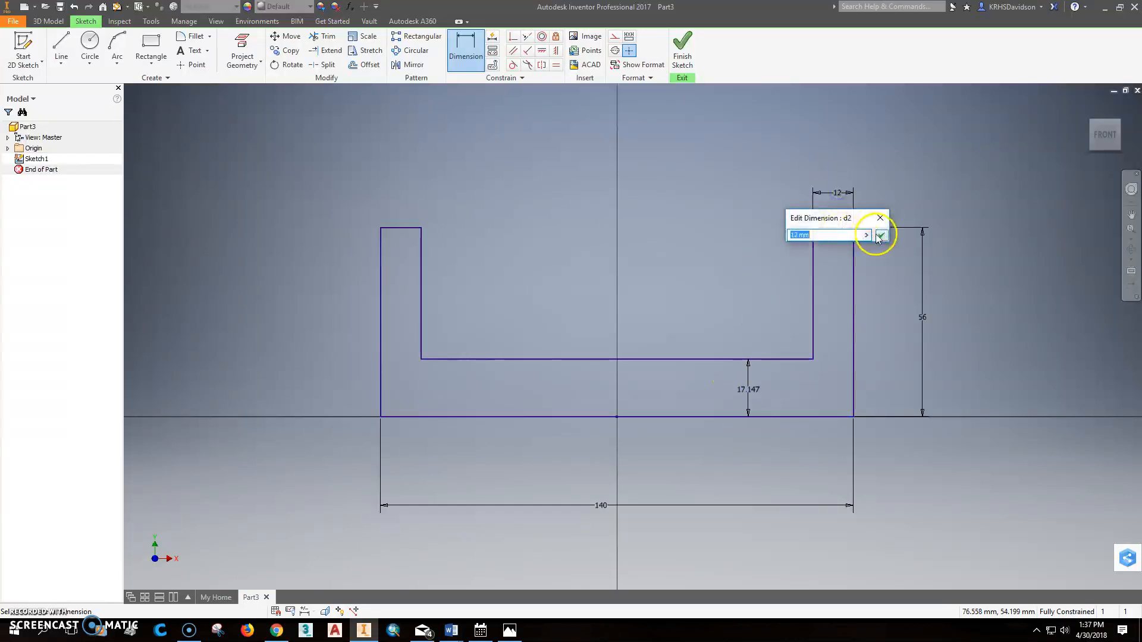
click(881, 236)
click(749, 391)
click(835, 195)
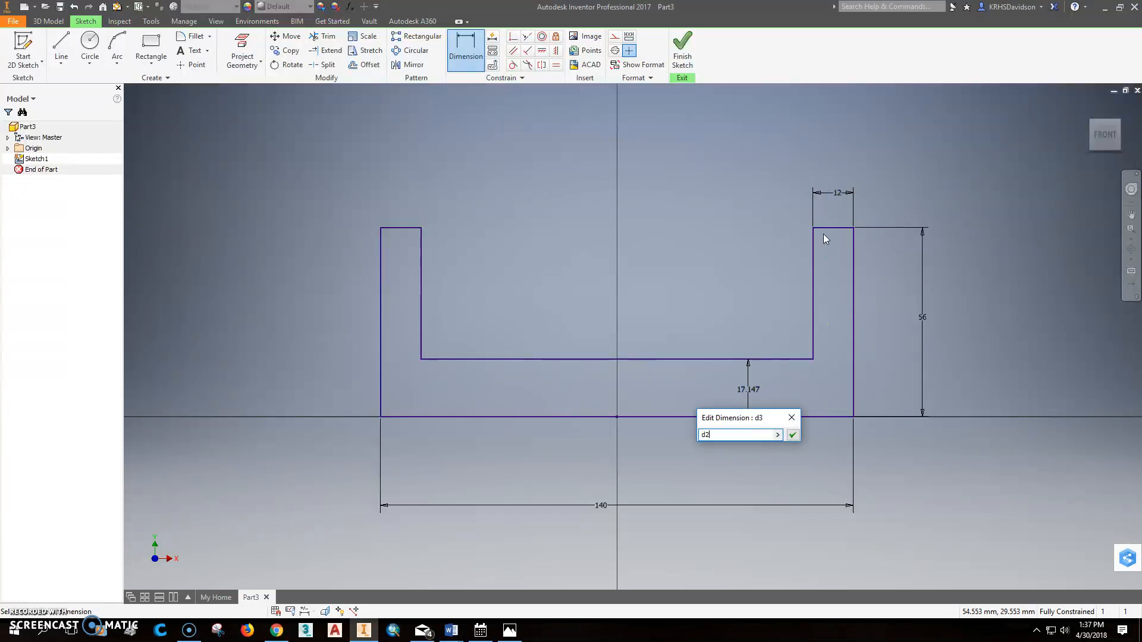
click(793, 434)
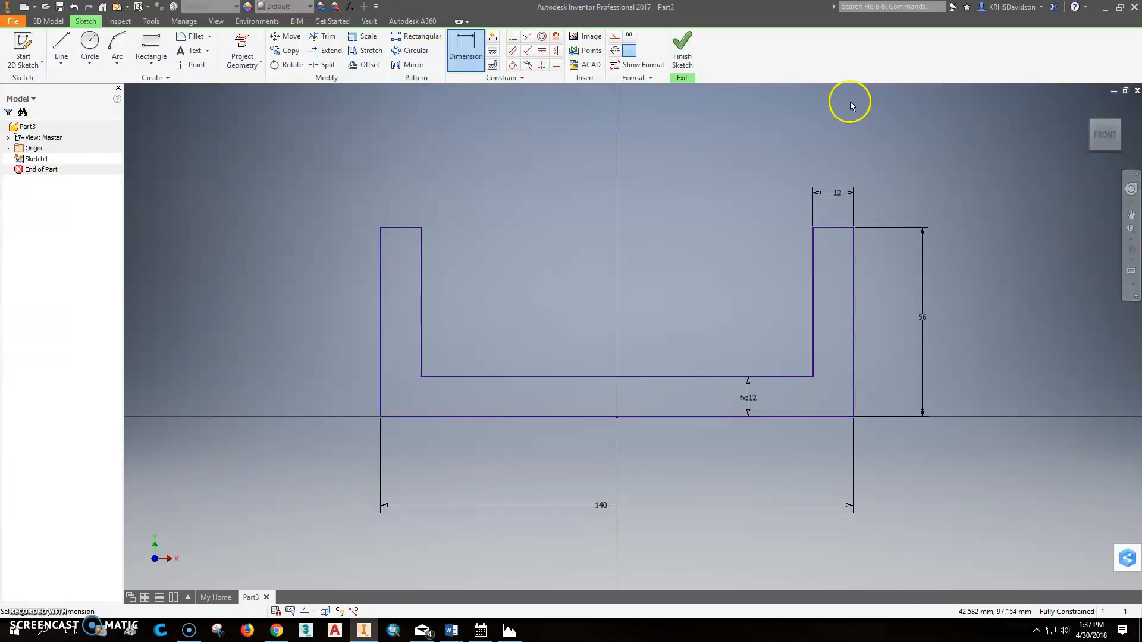
Step: Finish the sketch and extrude the U-profile to a depth of 50 mm
click(683, 50)
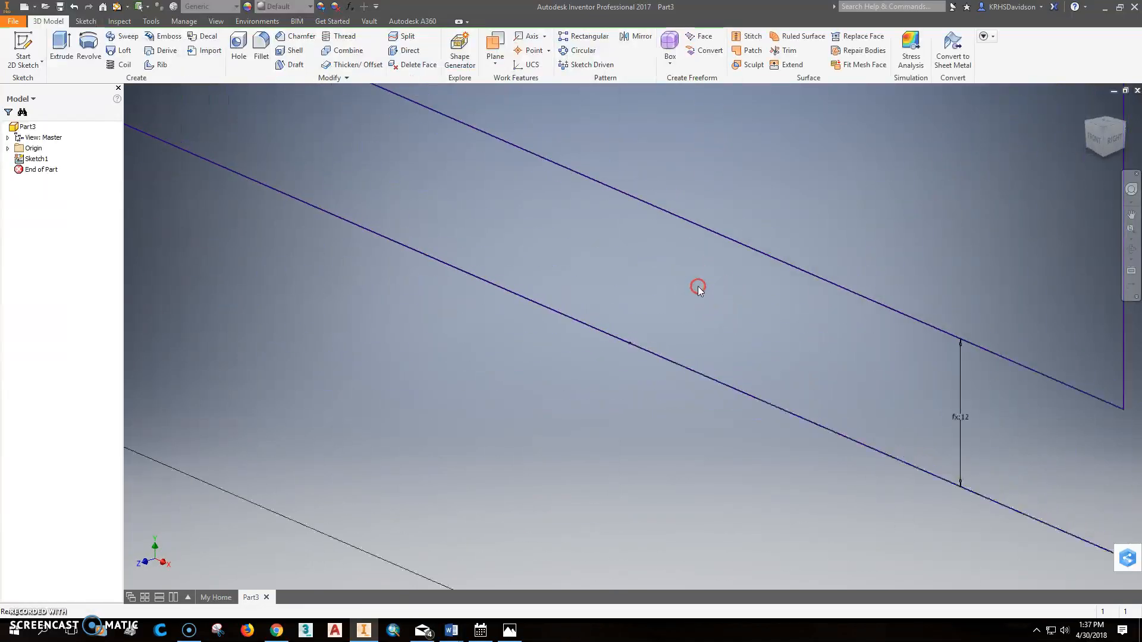
click(61, 51)
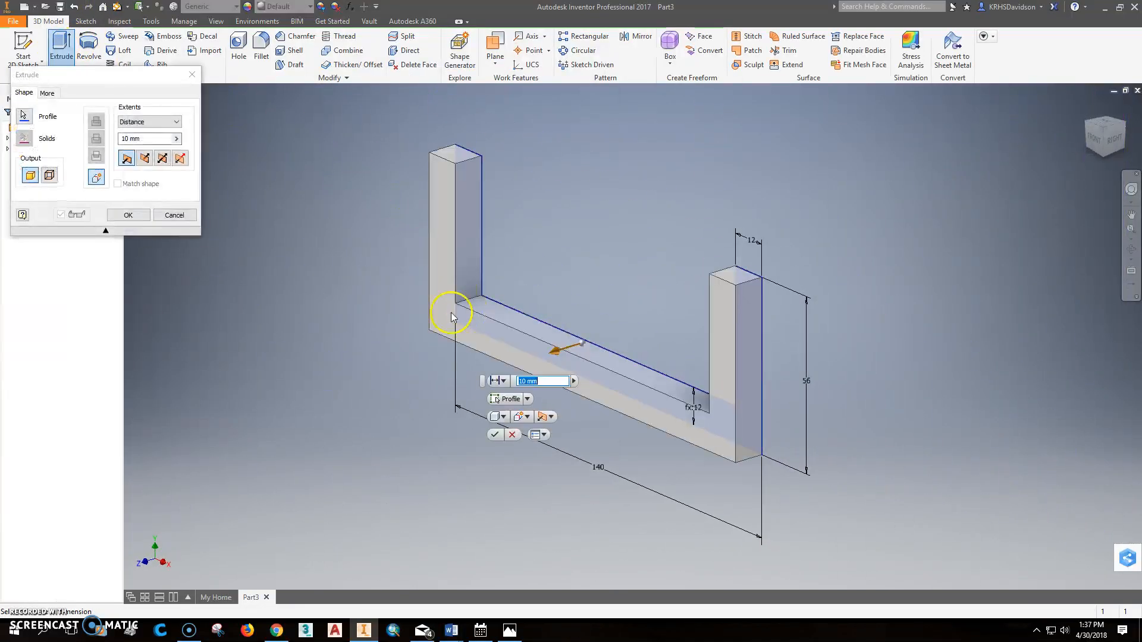
click(125, 138)
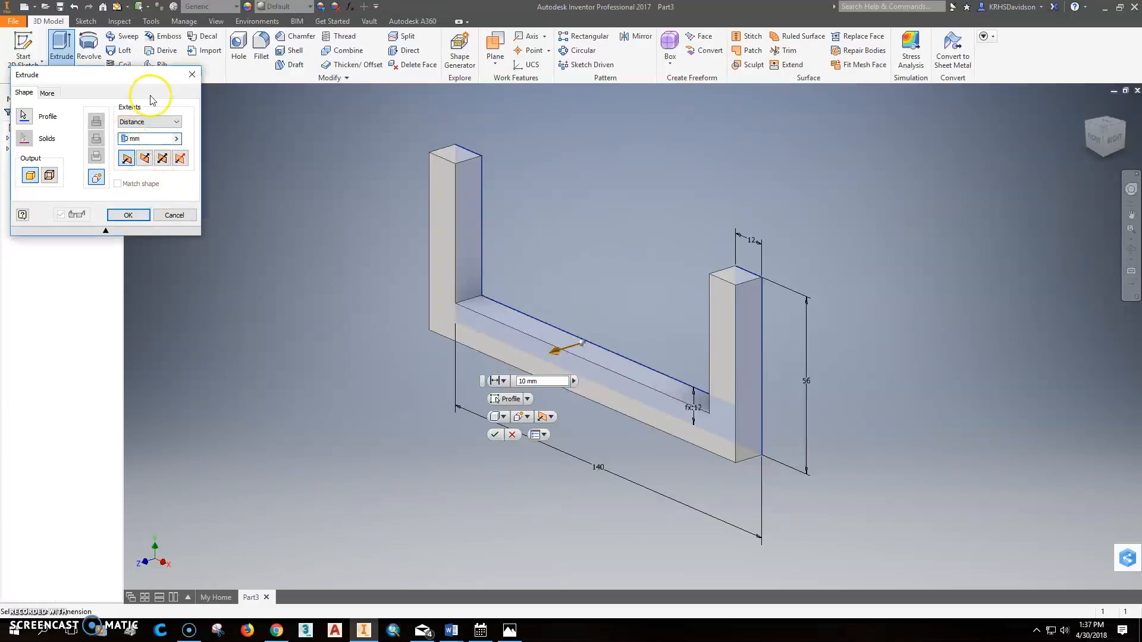
click(130, 216)
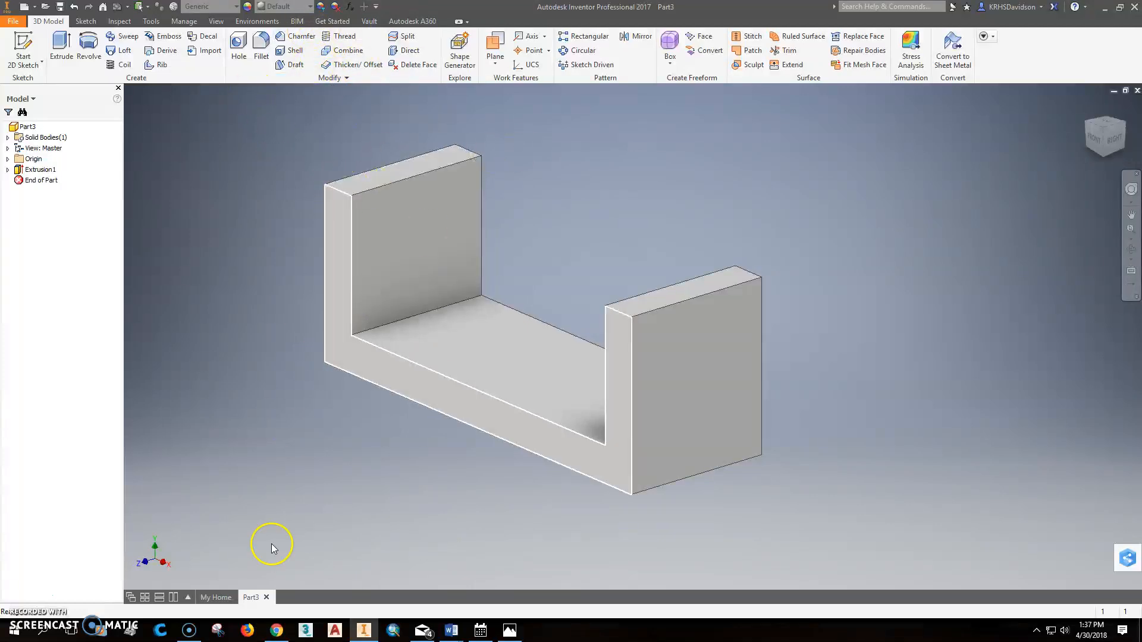
Step: Check the saddle drawing in Photos, return to Inventor, and fillet the four top corner edges of both uprights with a 25 mm radius
click(510, 630)
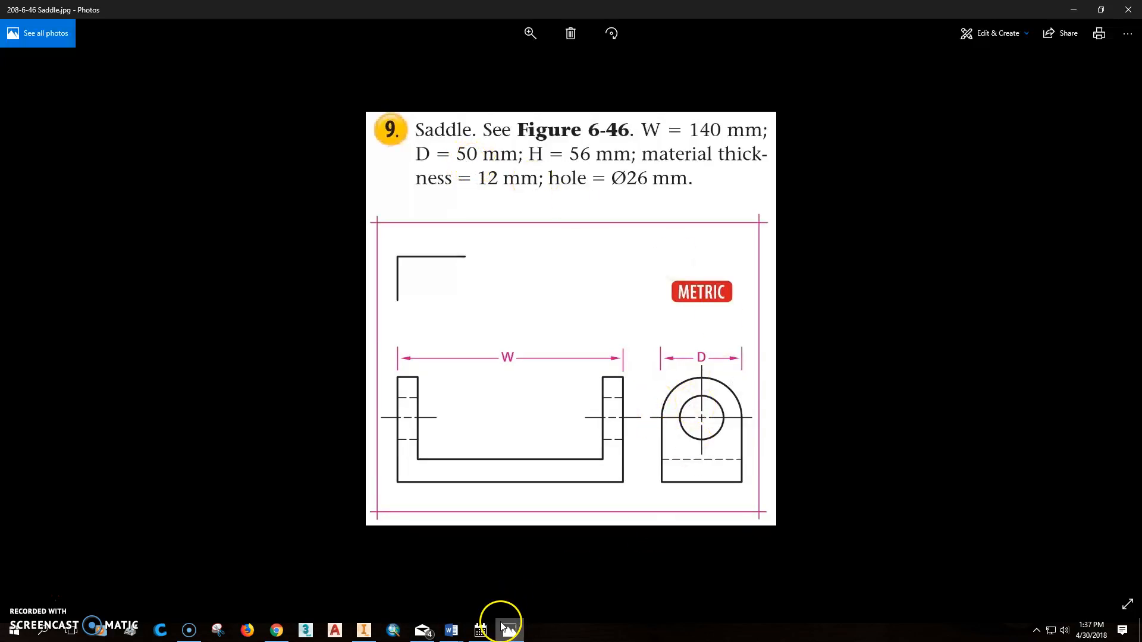
click(362, 631)
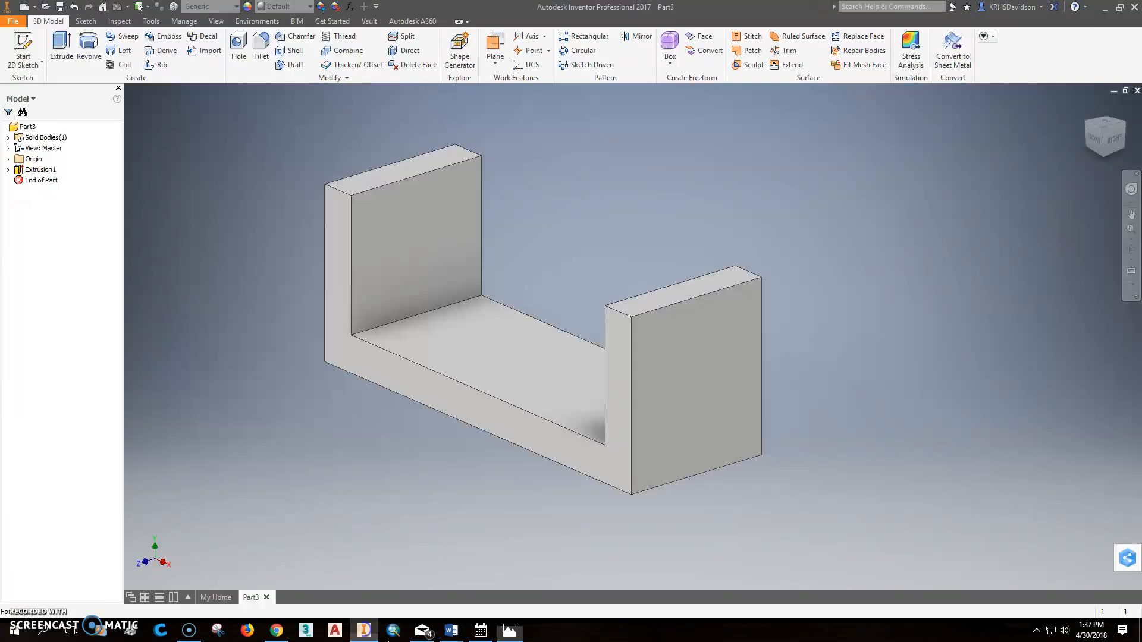
click(262, 53)
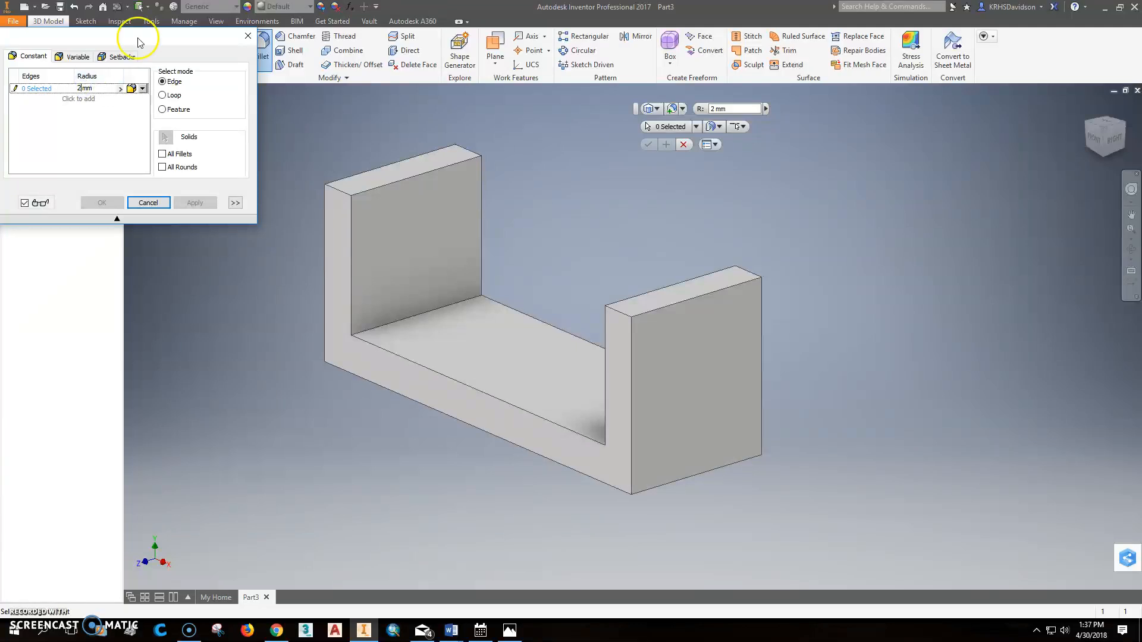
click(339, 191)
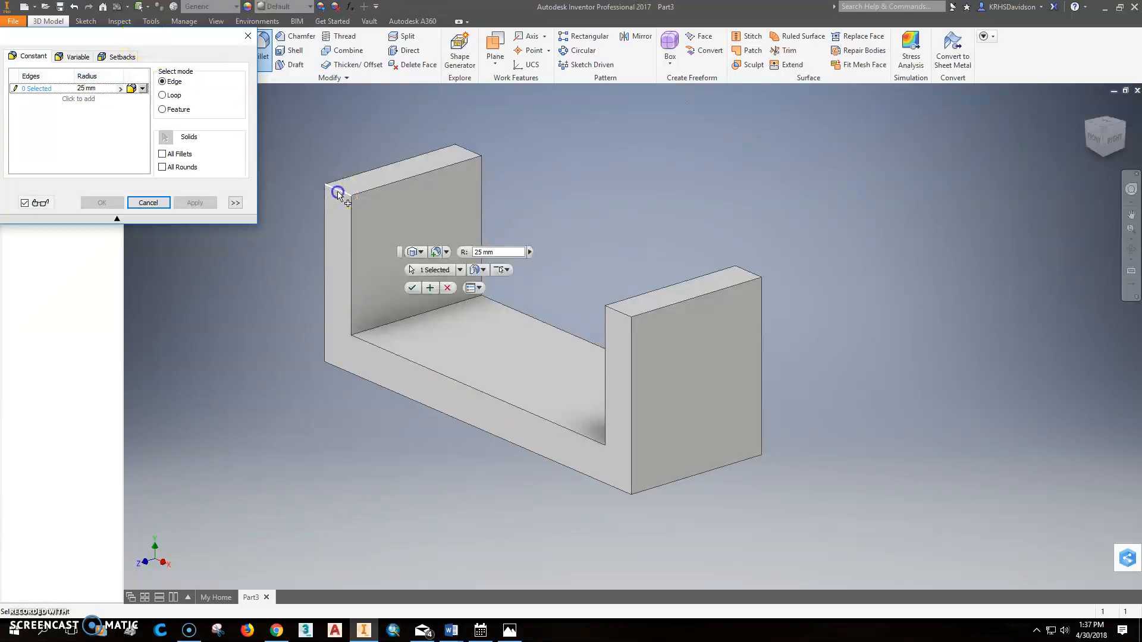
click(474, 150)
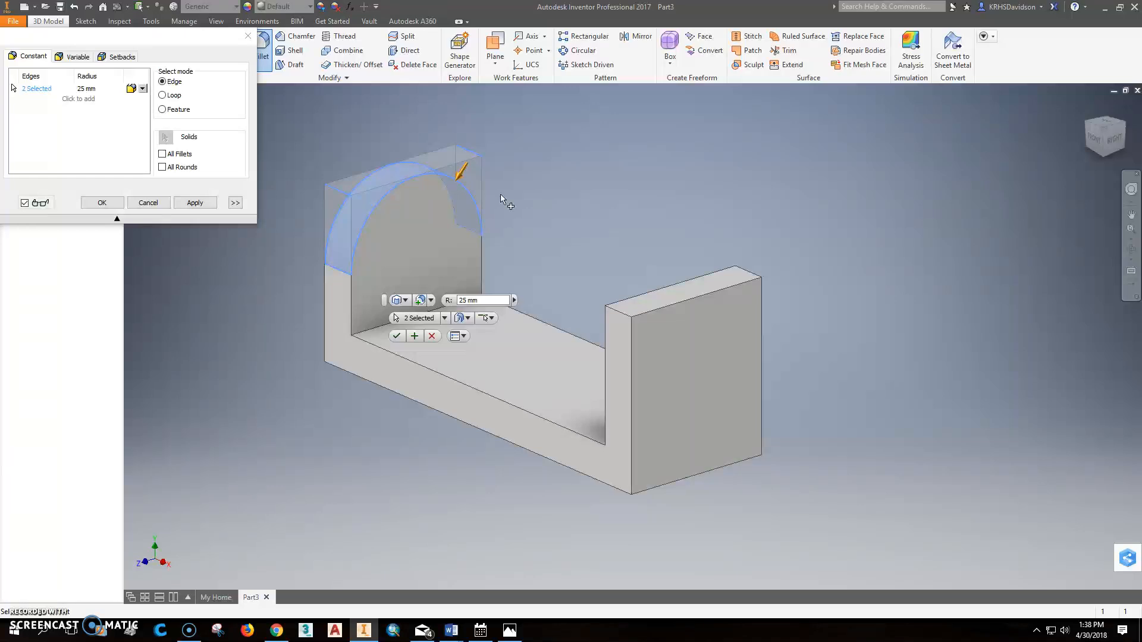
click(625, 322)
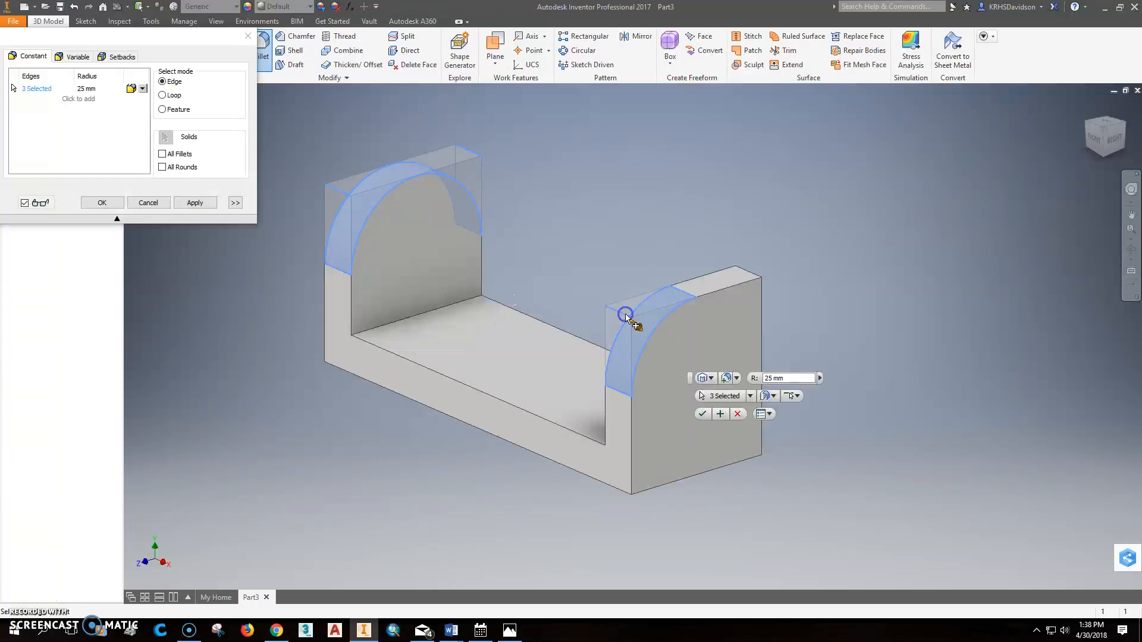
click(754, 276)
click(678, 457)
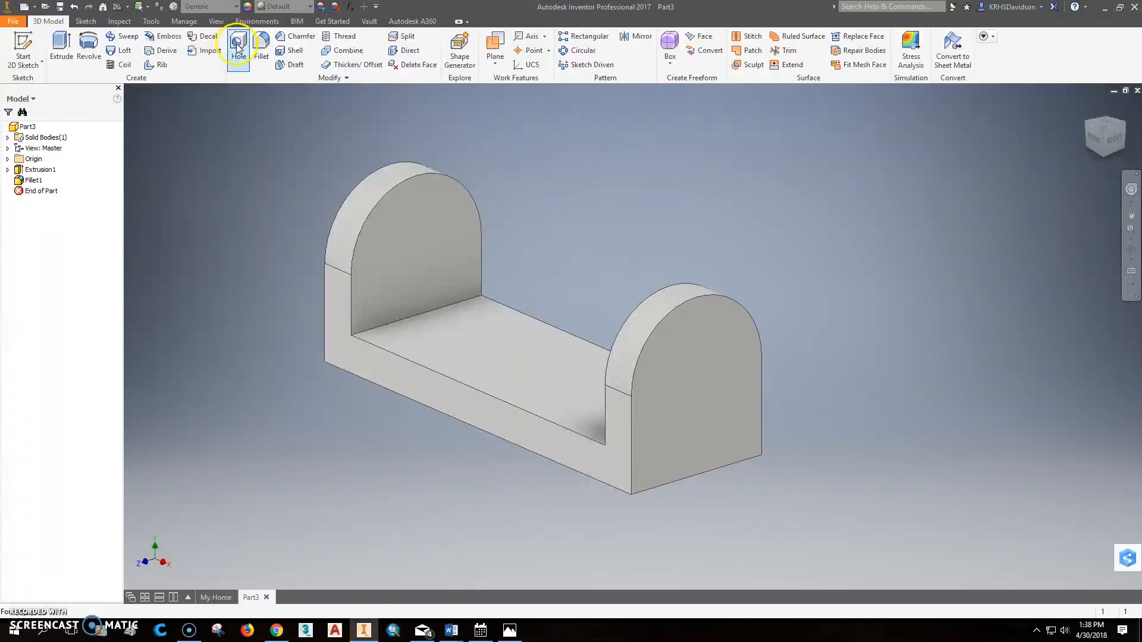
Step: Cut a 26 mm through-all hole on the right upright's outer face, concentric with its rounded top edge, passing through both uprights
click(237, 47)
click(91, 117)
click(66, 147)
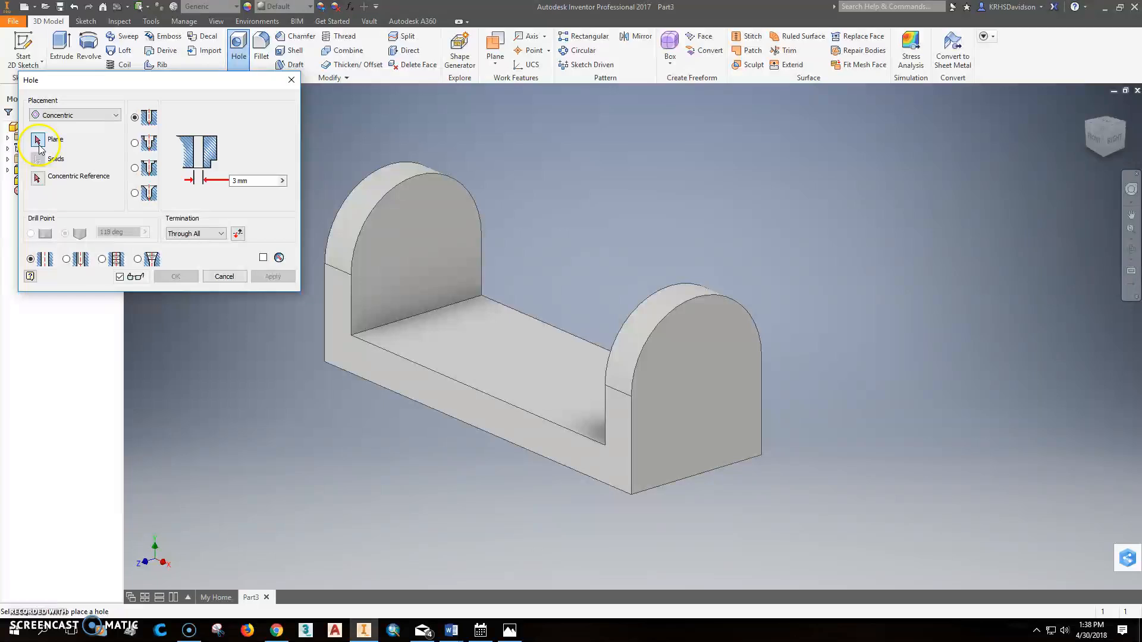
click(701, 363)
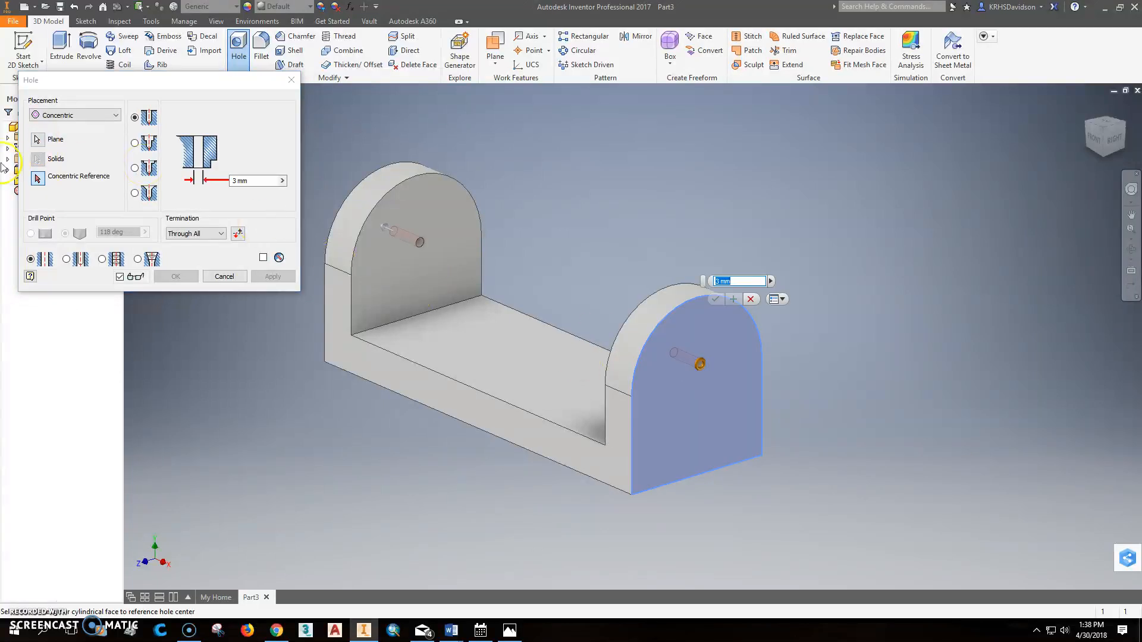
click(39, 178)
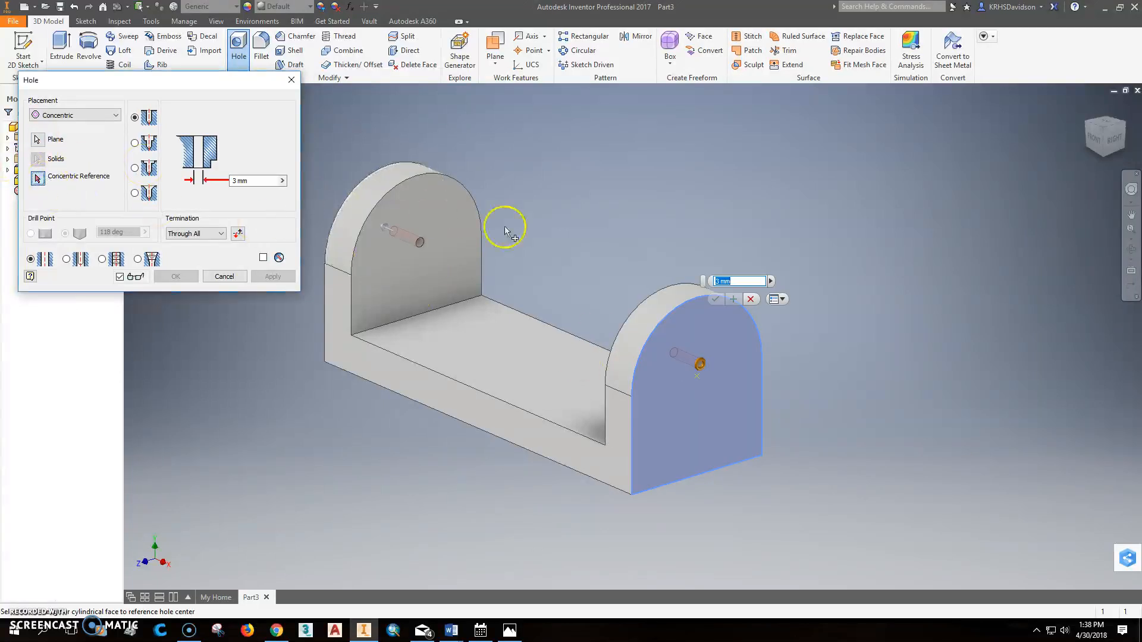
click(699, 302)
click(235, 181)
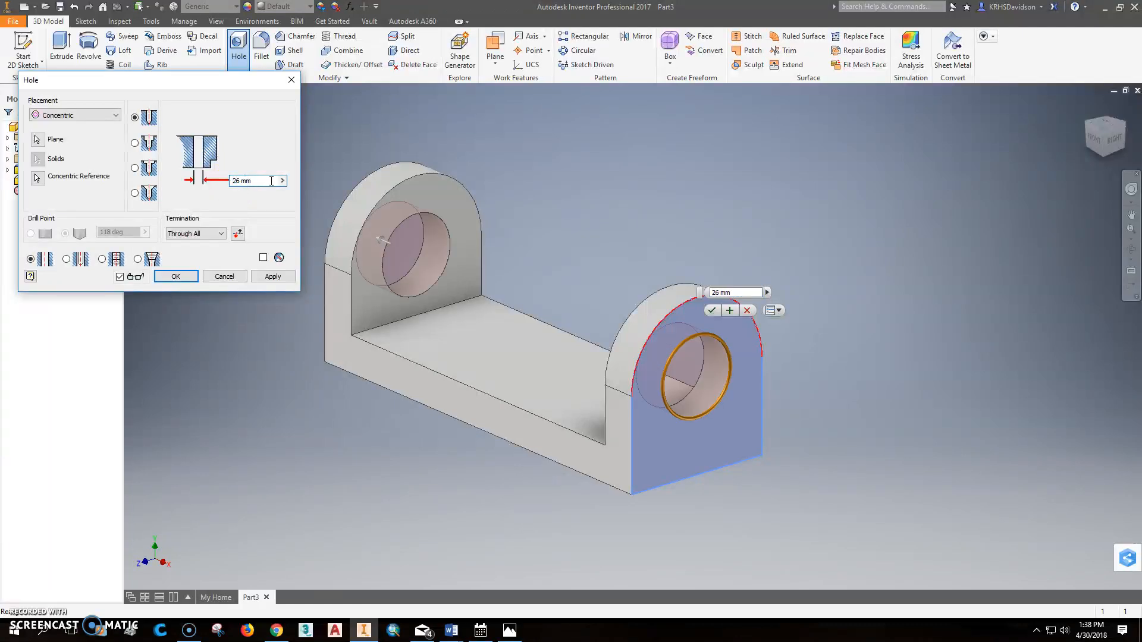
click(273, 276)
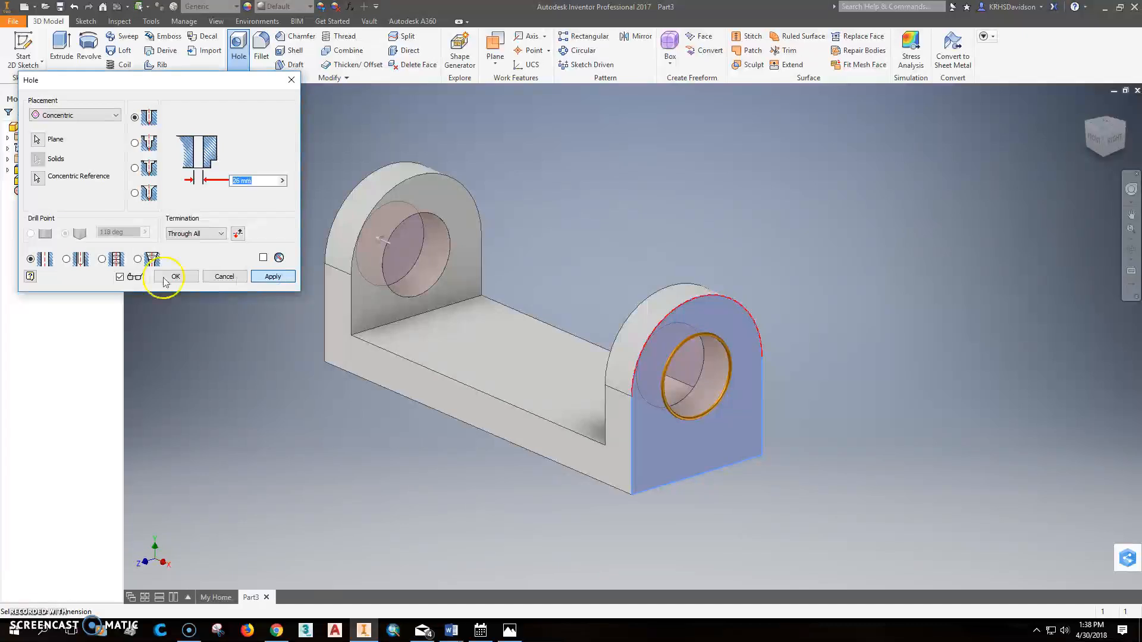
click(224, 277)
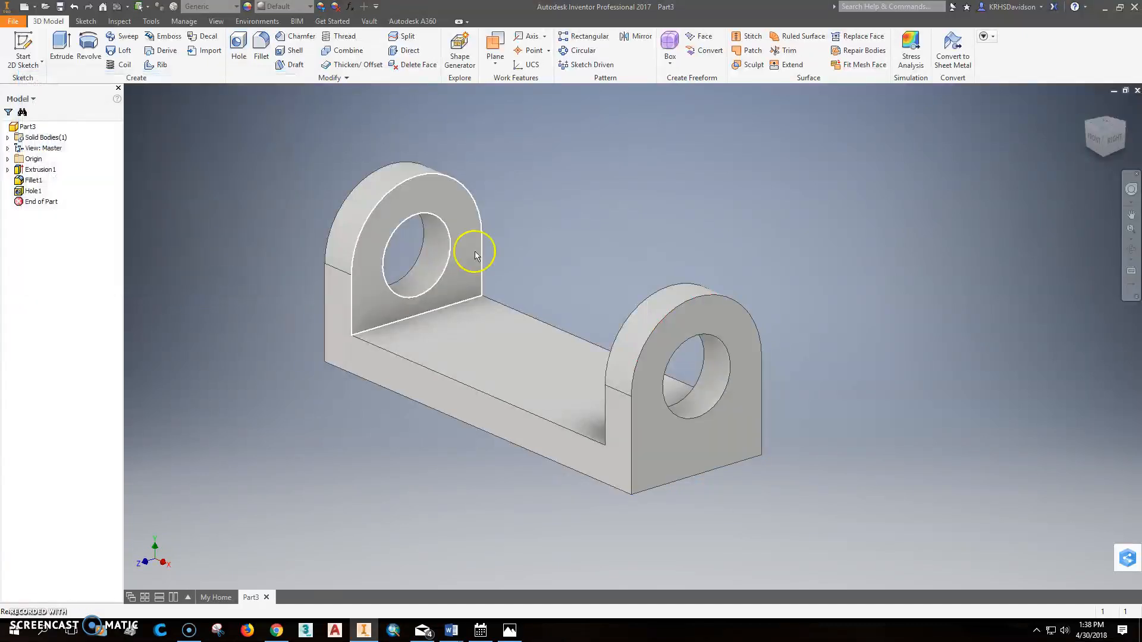
Step: Check the saddle's figure number in Photos, return to Inventor, and save the part as 208-6-46 Saddle.ipt in the workspace folder
middle_click(534, 225)
middle_click(534, 226)
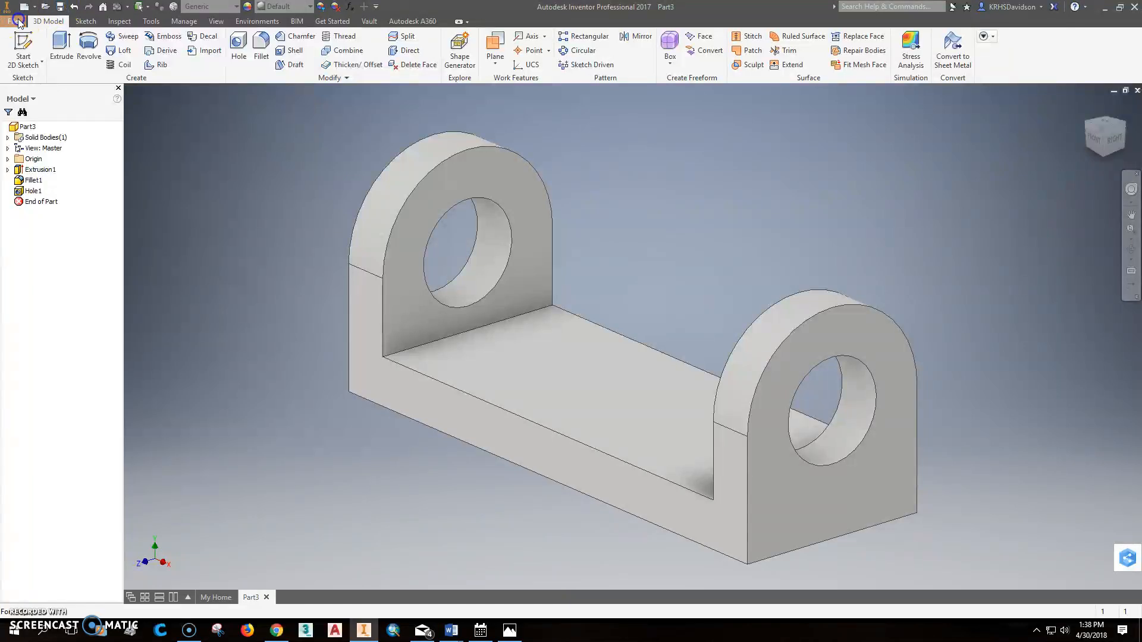
click(15, 21)
click(51, 156)
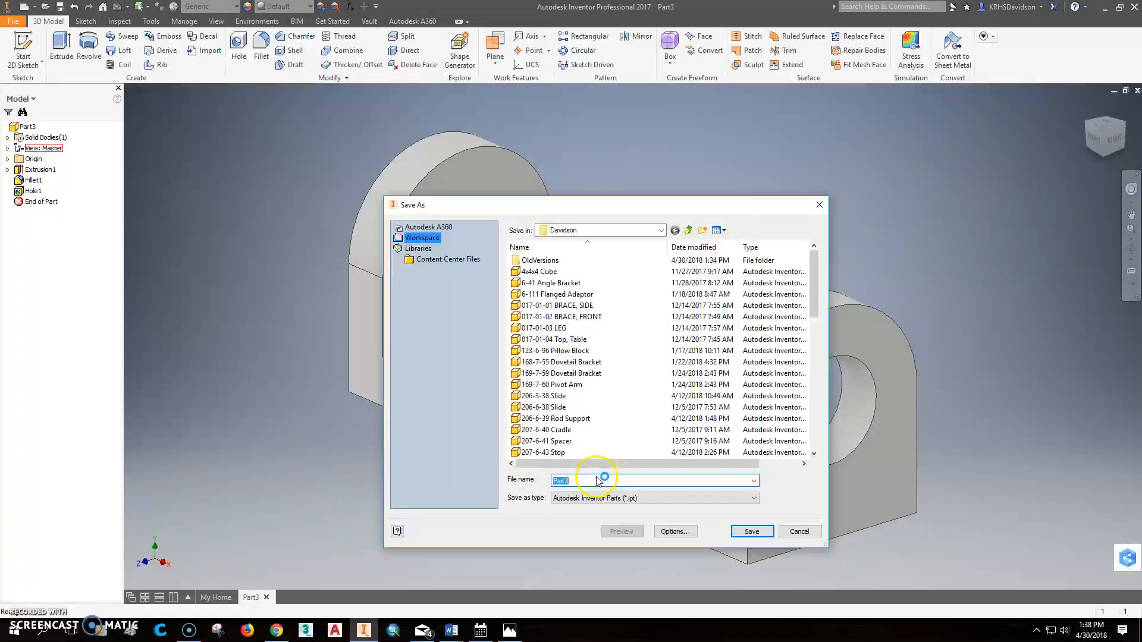
text(206)
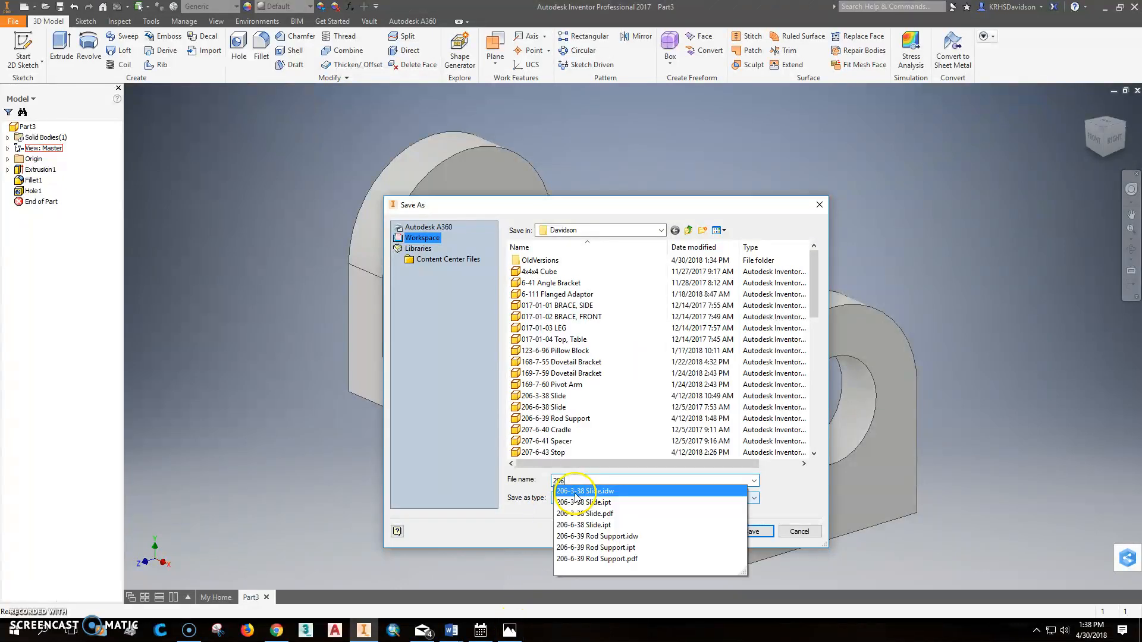
click(511, 632)
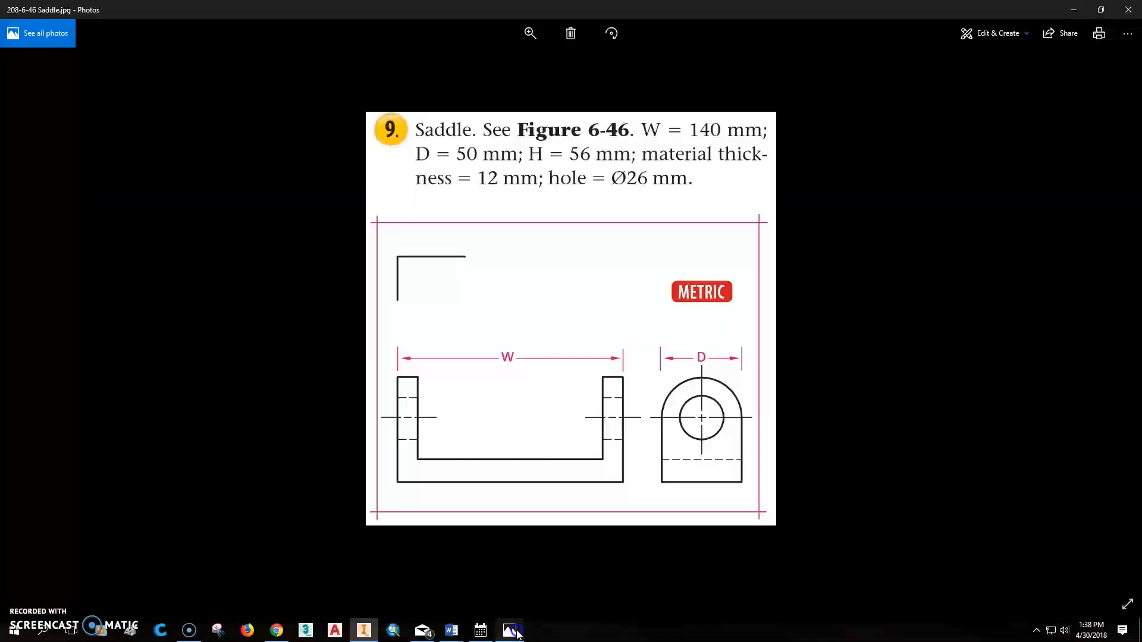
click(366, 631)
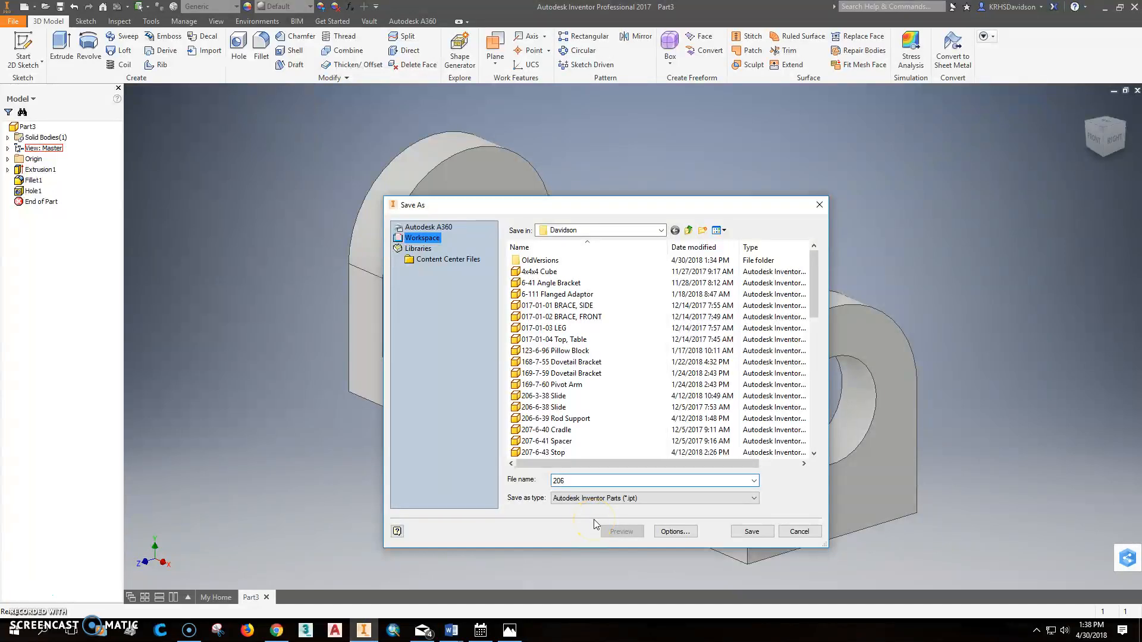
text(-6-46)
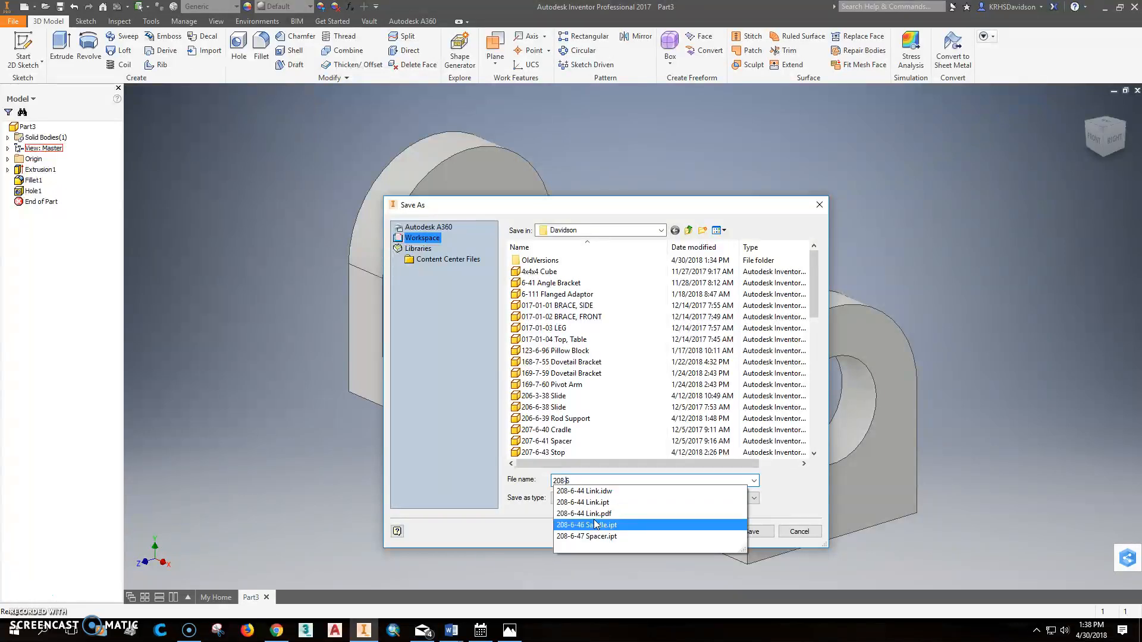
text(6)
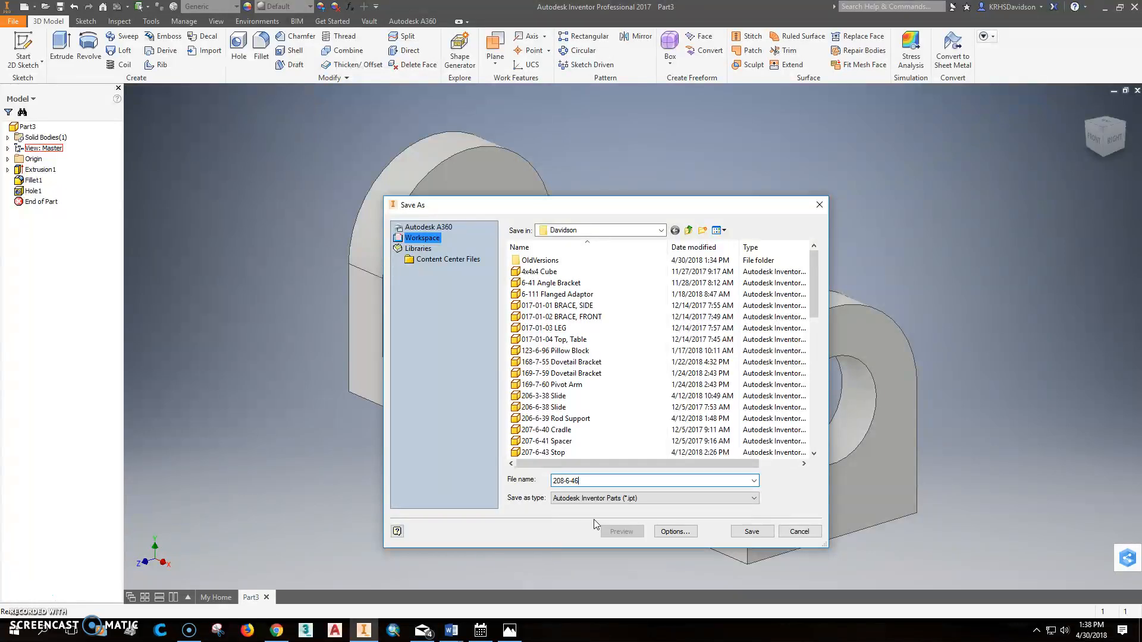
key(BackSpace)
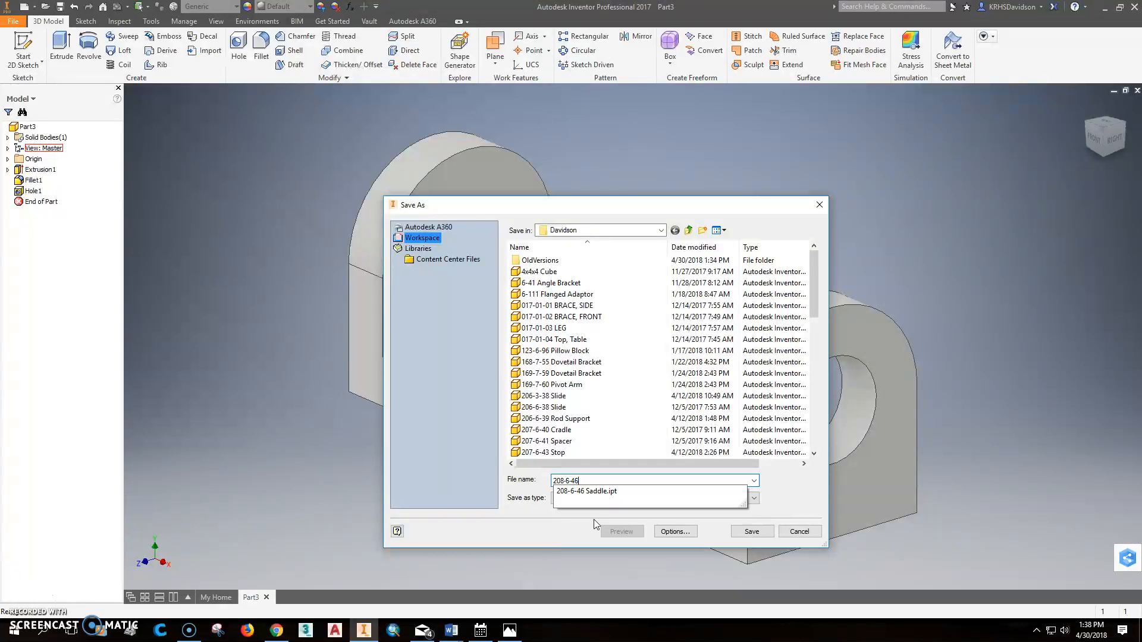
click(614, 491)
click(763, 533)
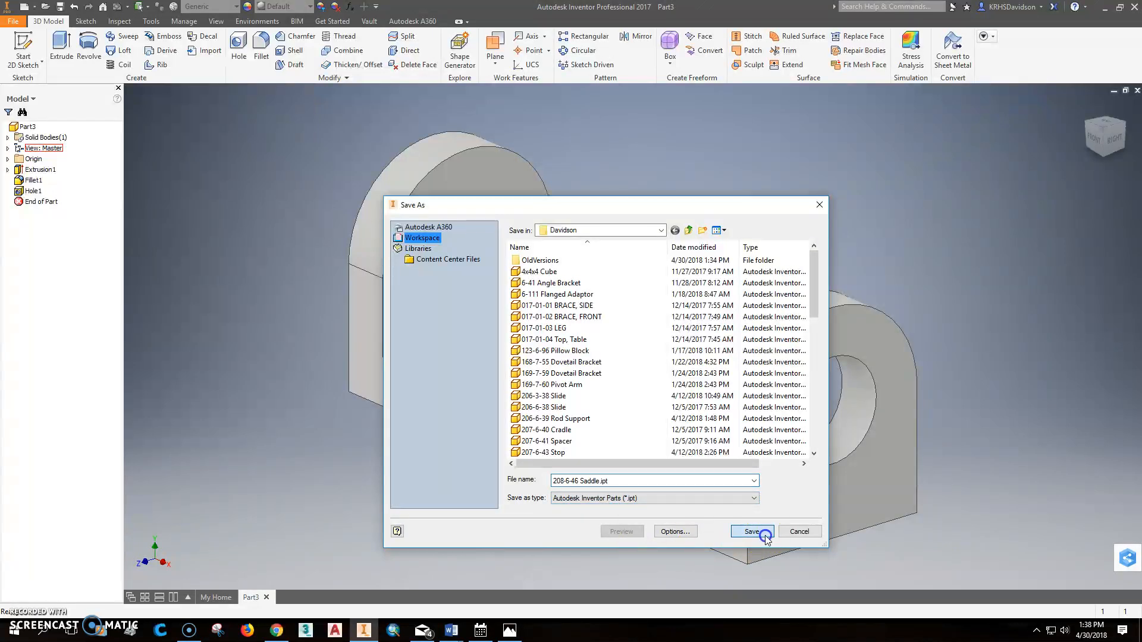
click(598, 320)
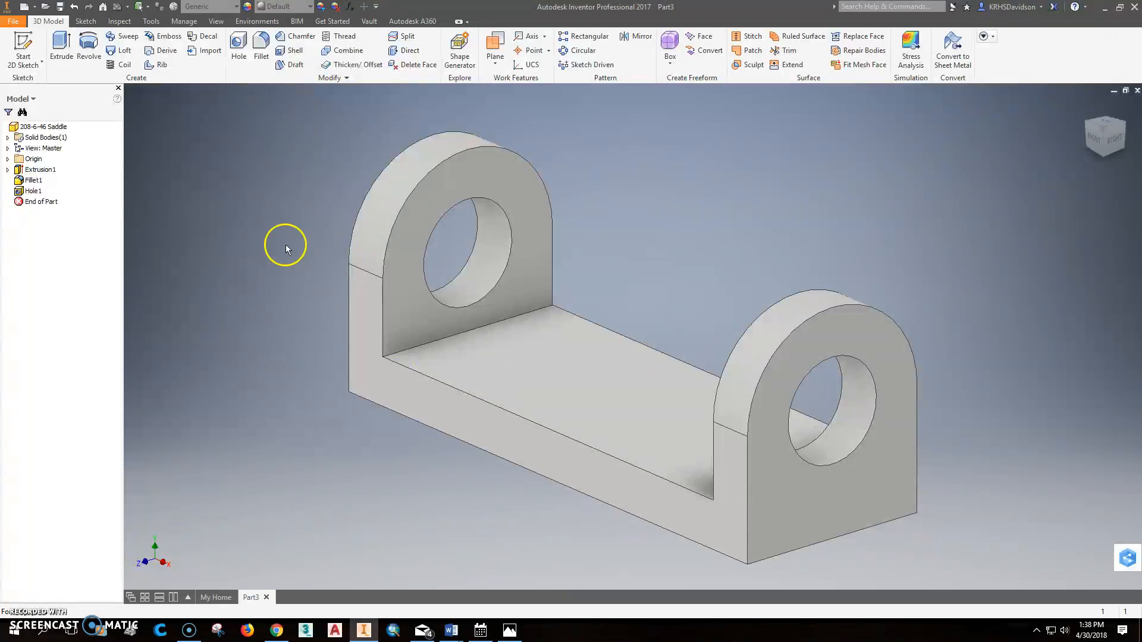
Step: Orient the saddle to the top-front-left isometric view and set it as the home view with a fixed distance
click(1104, 125)
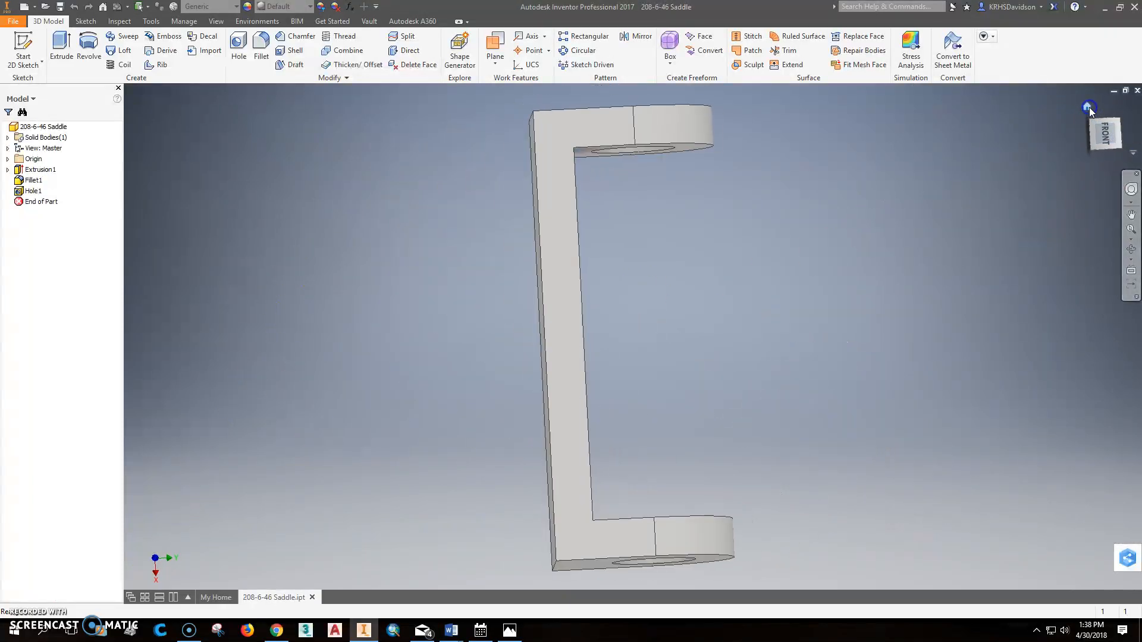
click(1090, 110)
click(1115, 132)
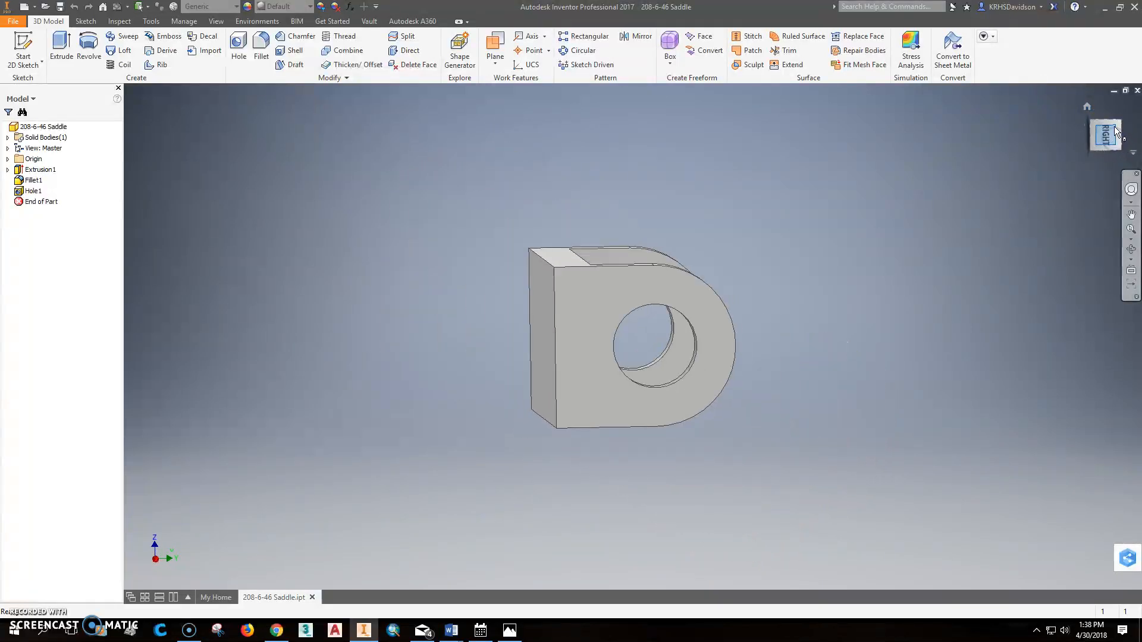
click(1119, 105)
click(1095, 123)
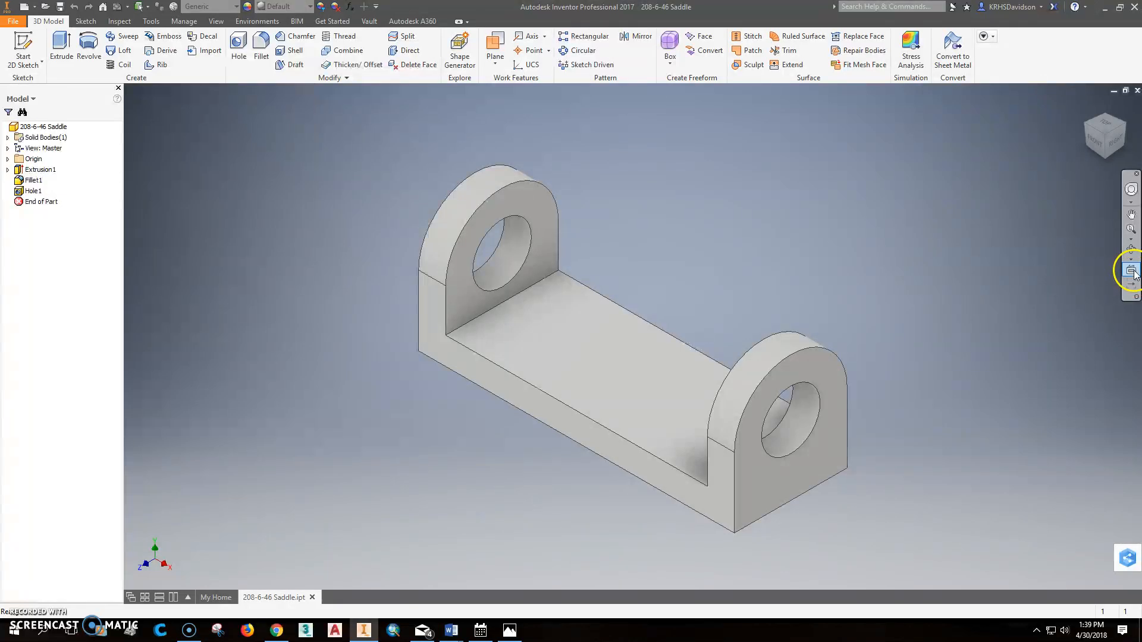
click(1087, 131)
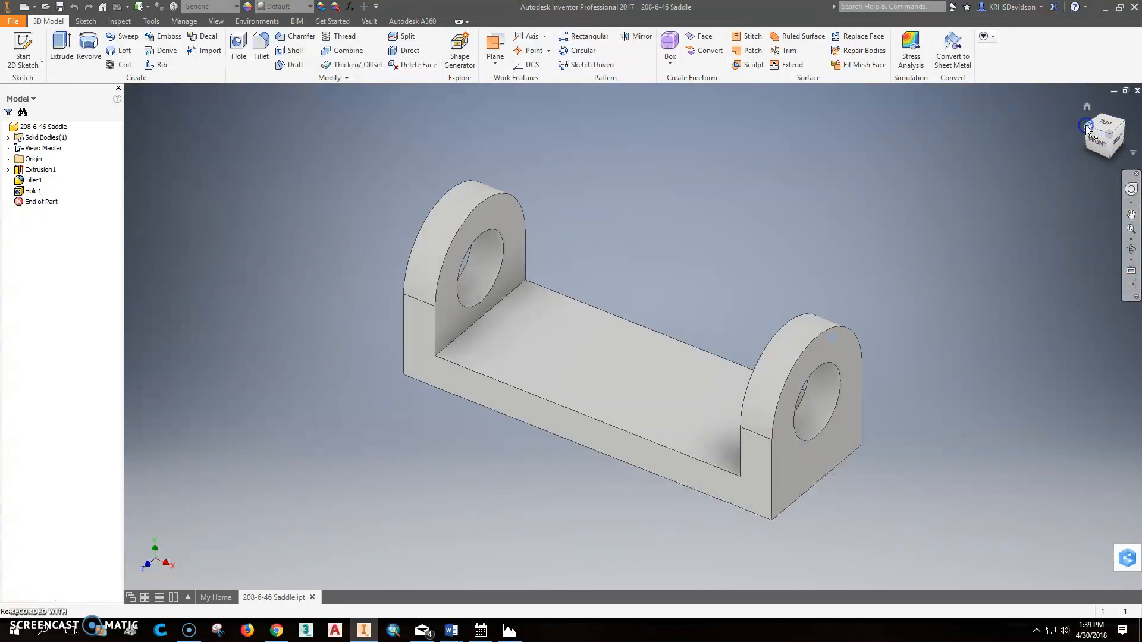
click(1133, 157)
mouse_move(1111, 248)
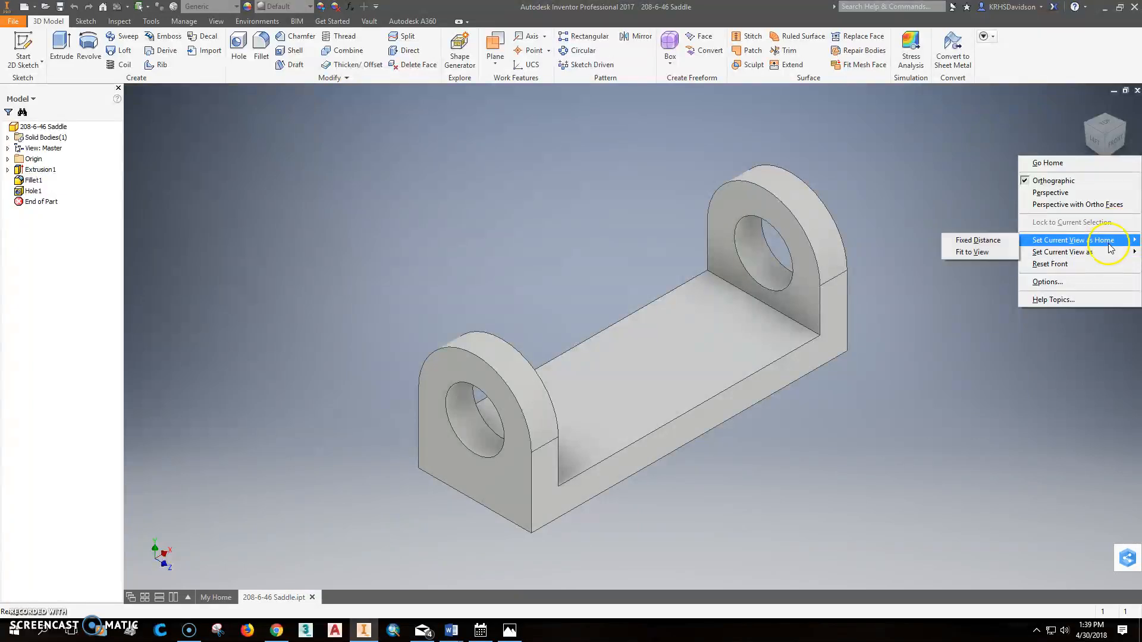
click(987, 241)
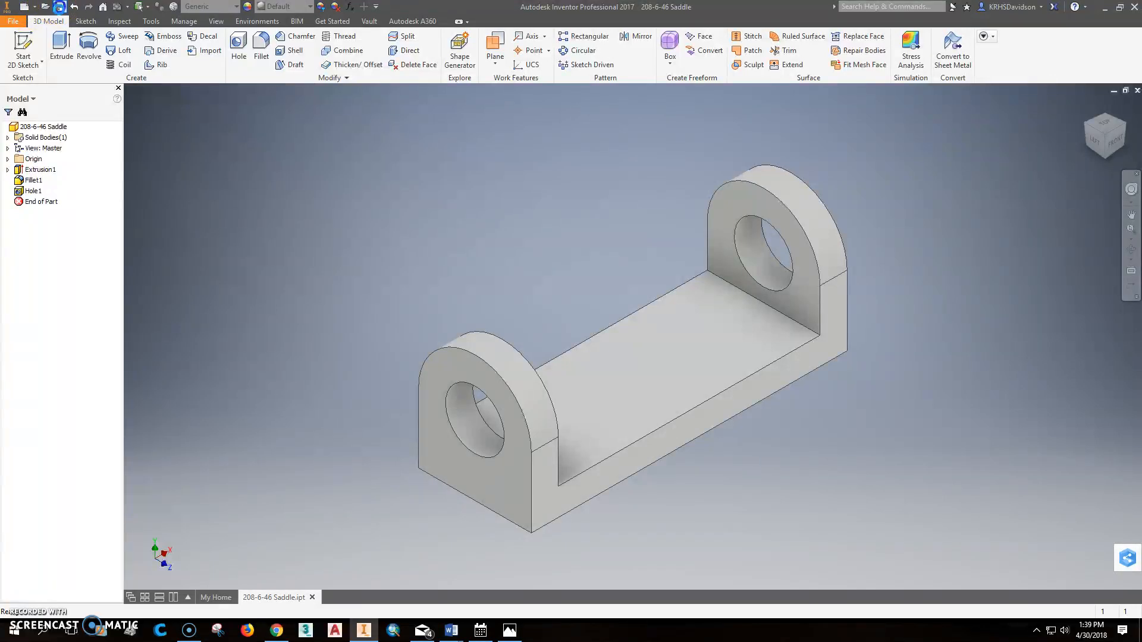
Step: Create a new drawing from the metric ANSI (mm).idw template
click(34, 10)
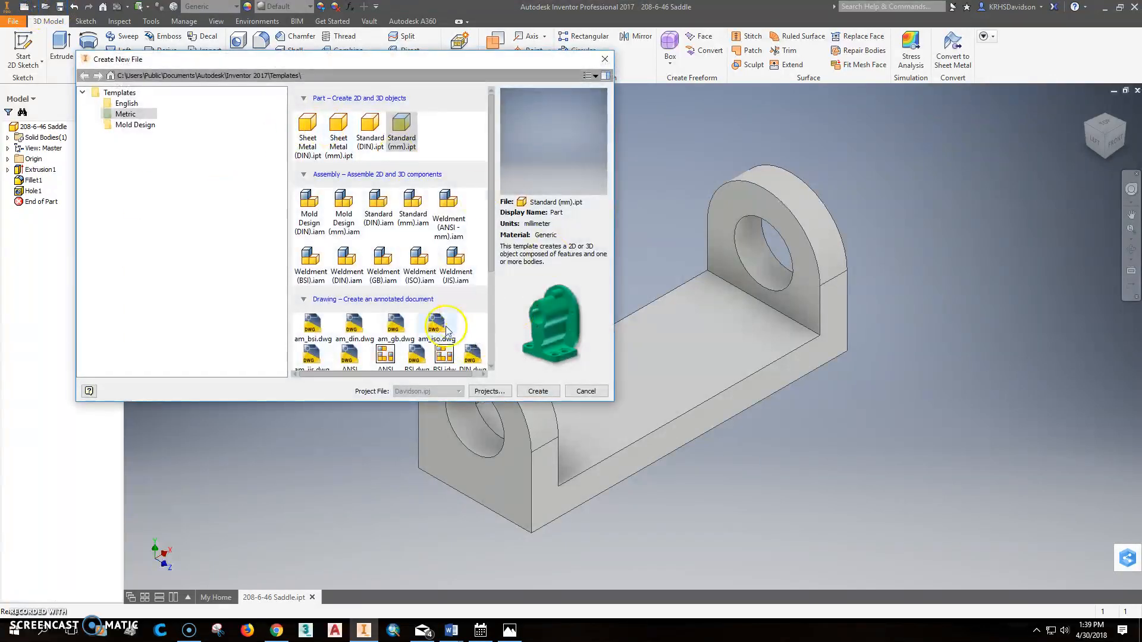
scroll(426, 315, down, 1)
click(385, 325)
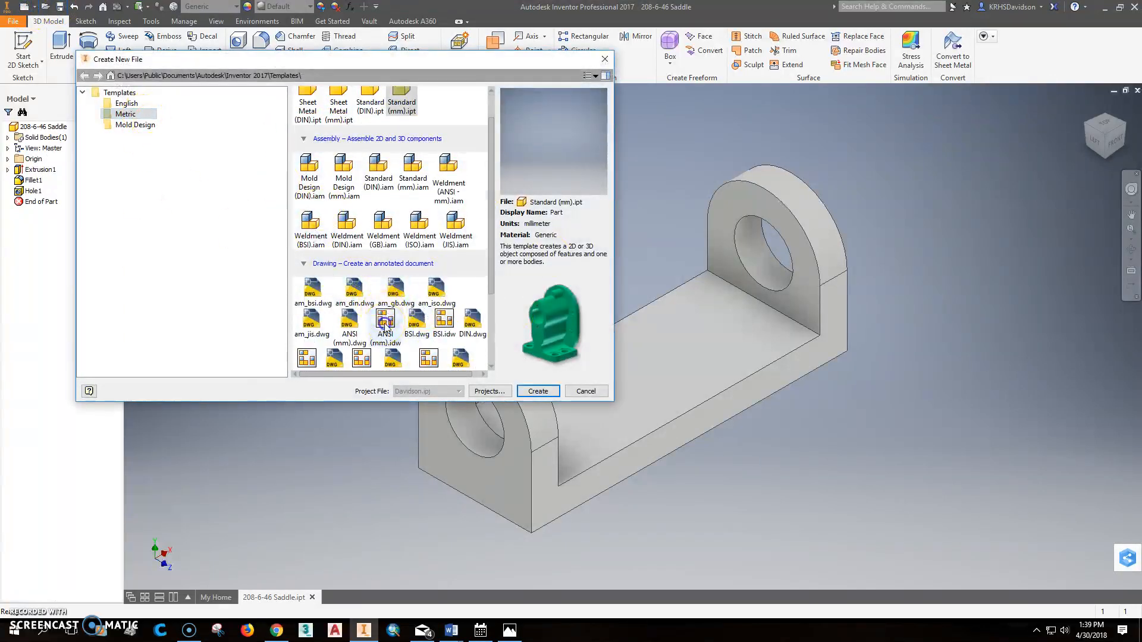
click(544, 391)
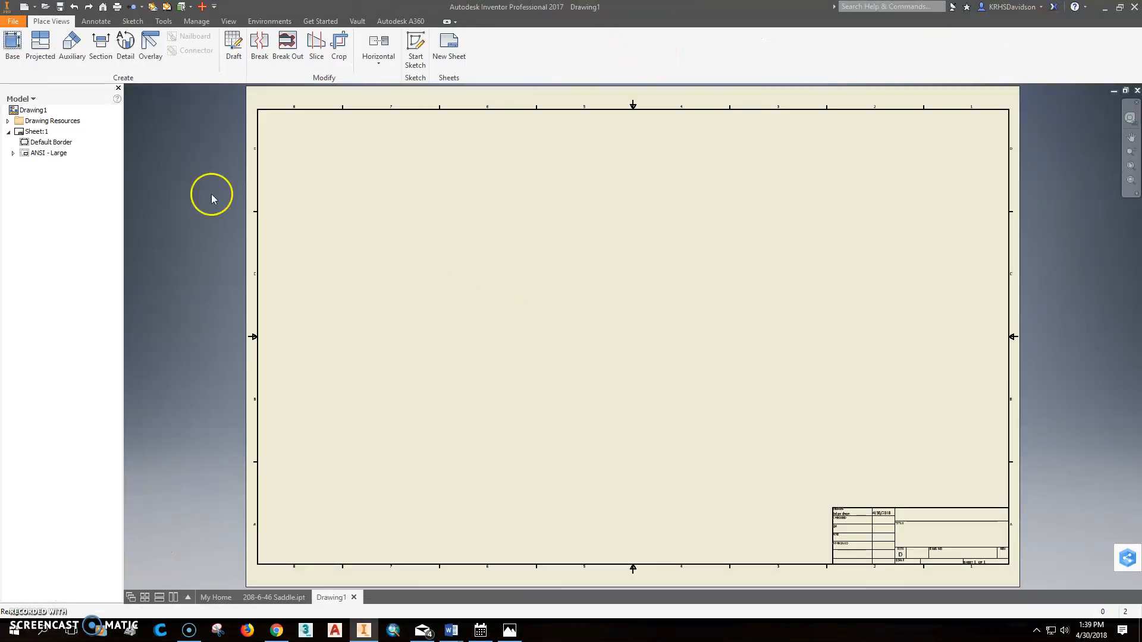
Step: Place the saddle's front base view at 1:1 with projected right-side, top and isometric views on the sheet
click(12, 45)
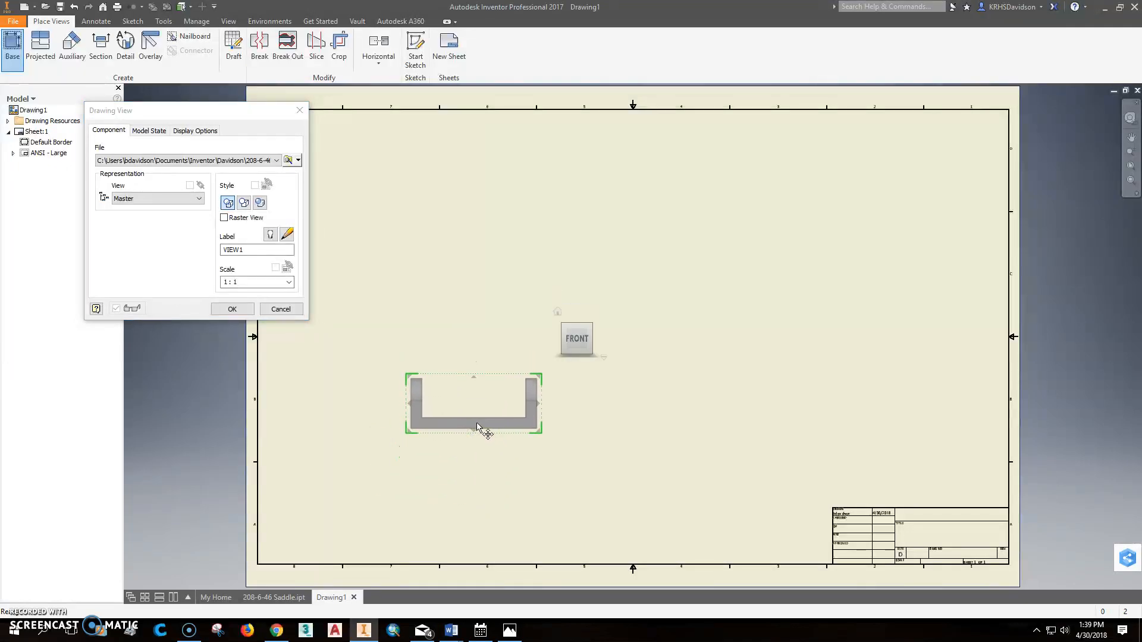
click(464, 421)
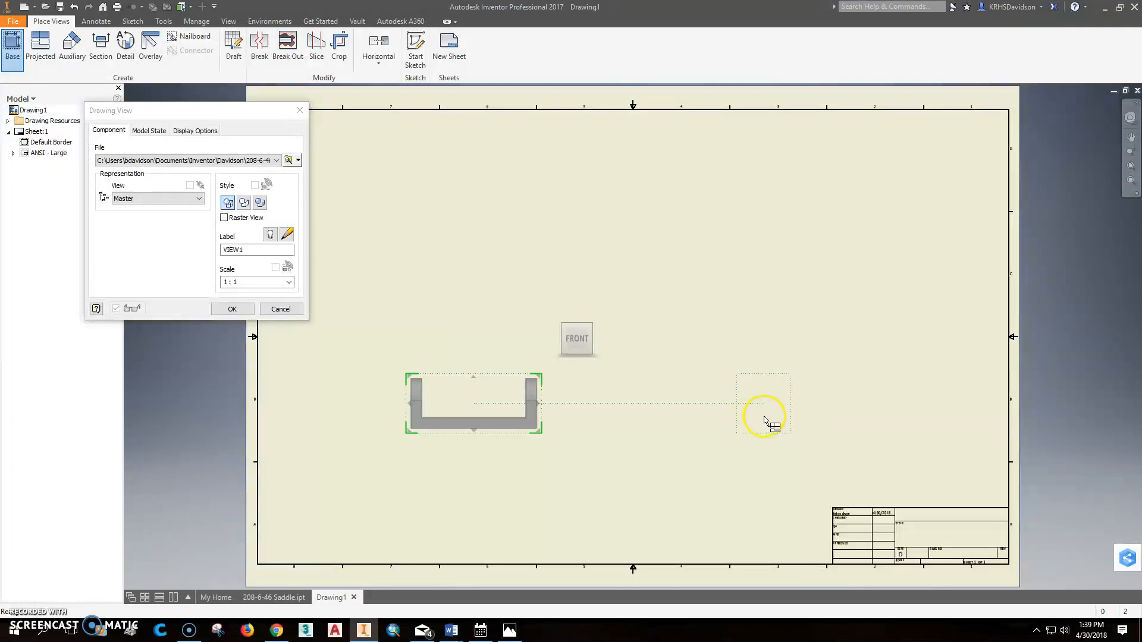
click(701, 417)
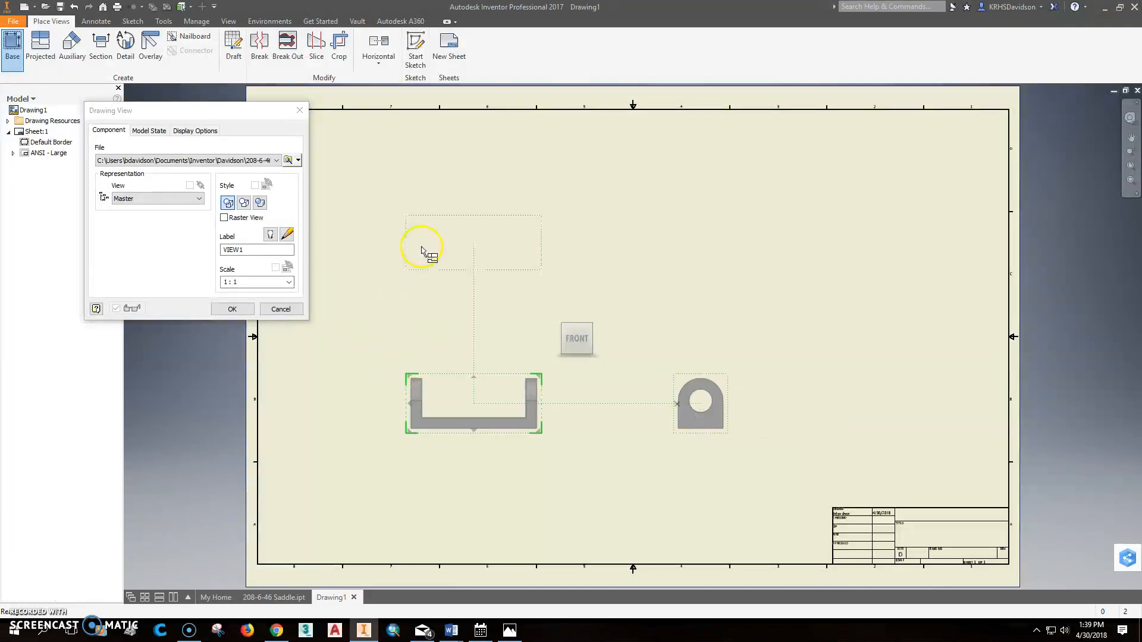
click(462, 231)
click(743, 218)
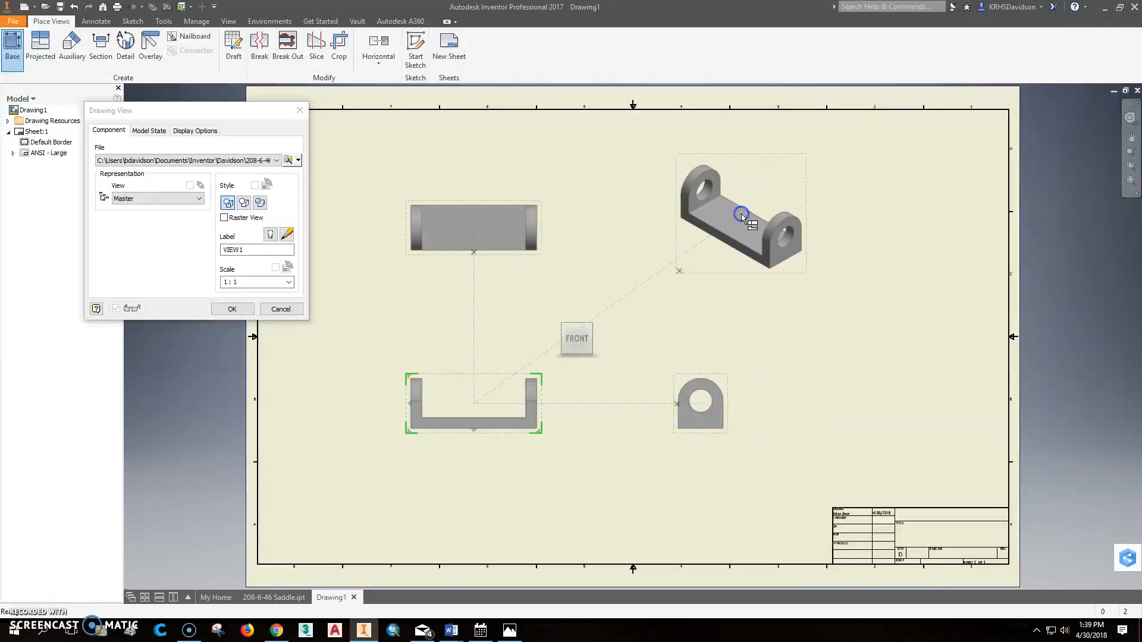
right_click(742, 216)
click(799, 215)
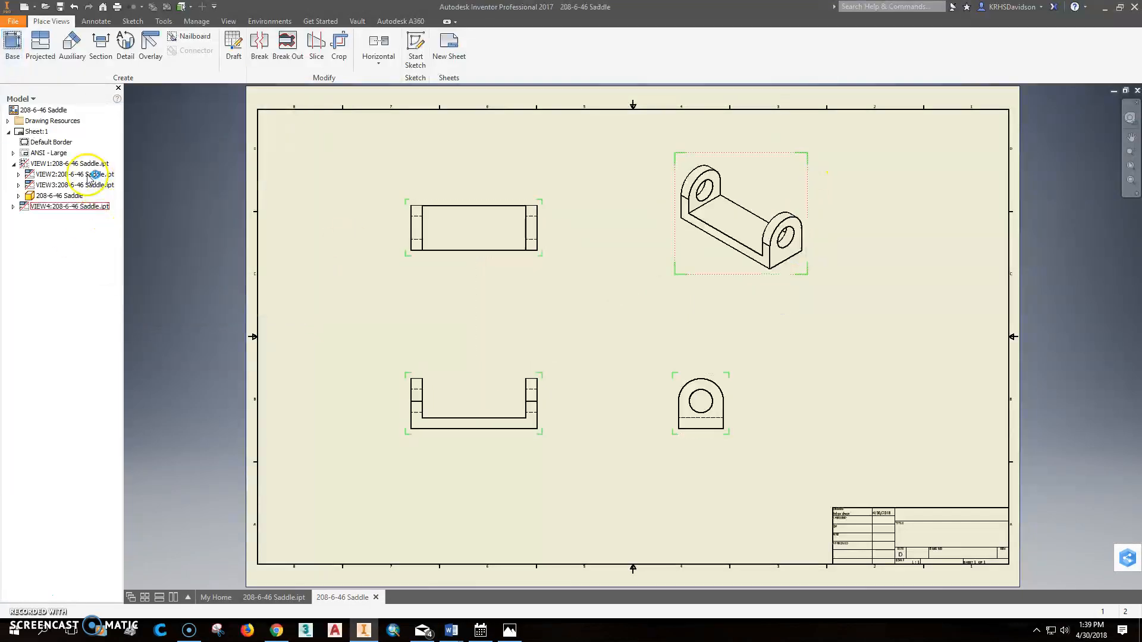
click(13, 152)
click(36, 132)
click(48, 153)
click(48, 153)
click(14, 153)
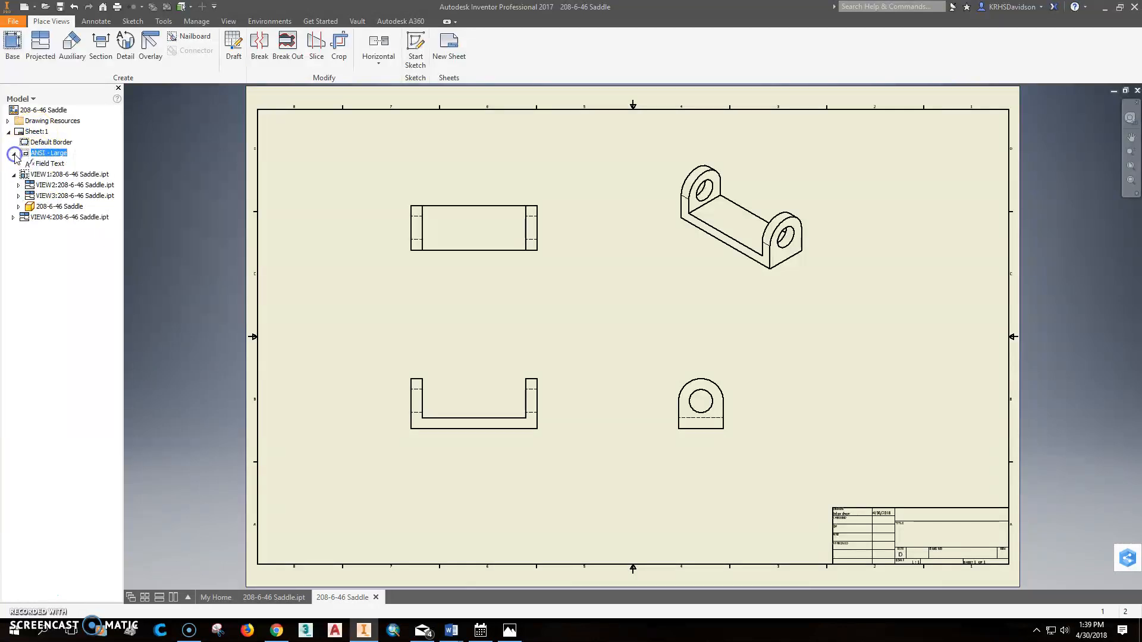
right_click(54, 153)
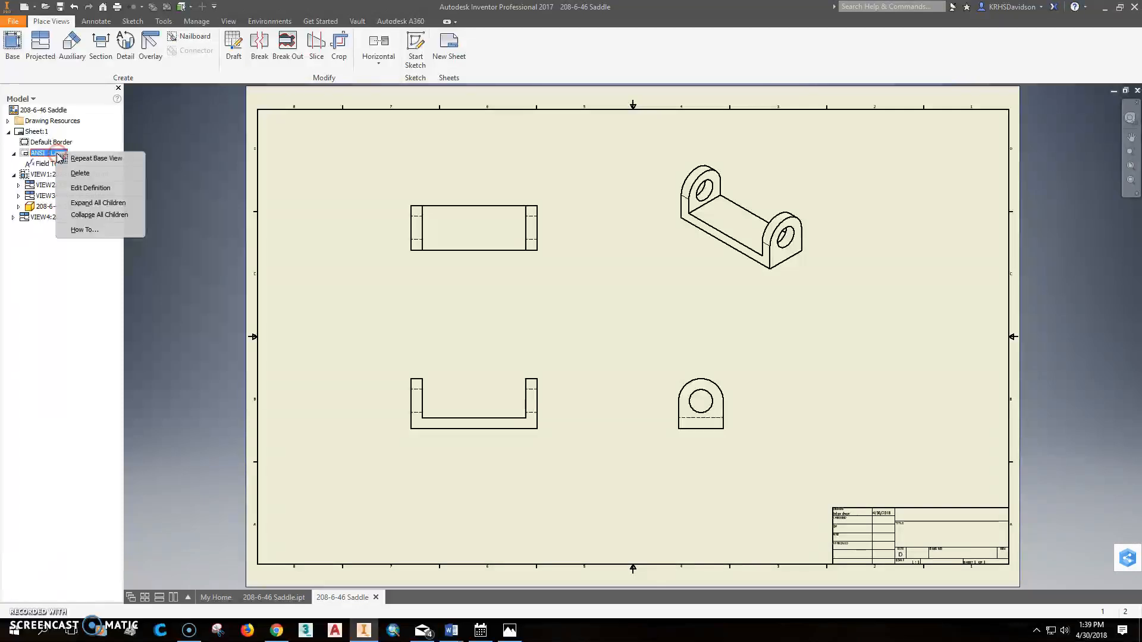
click(91, 188)
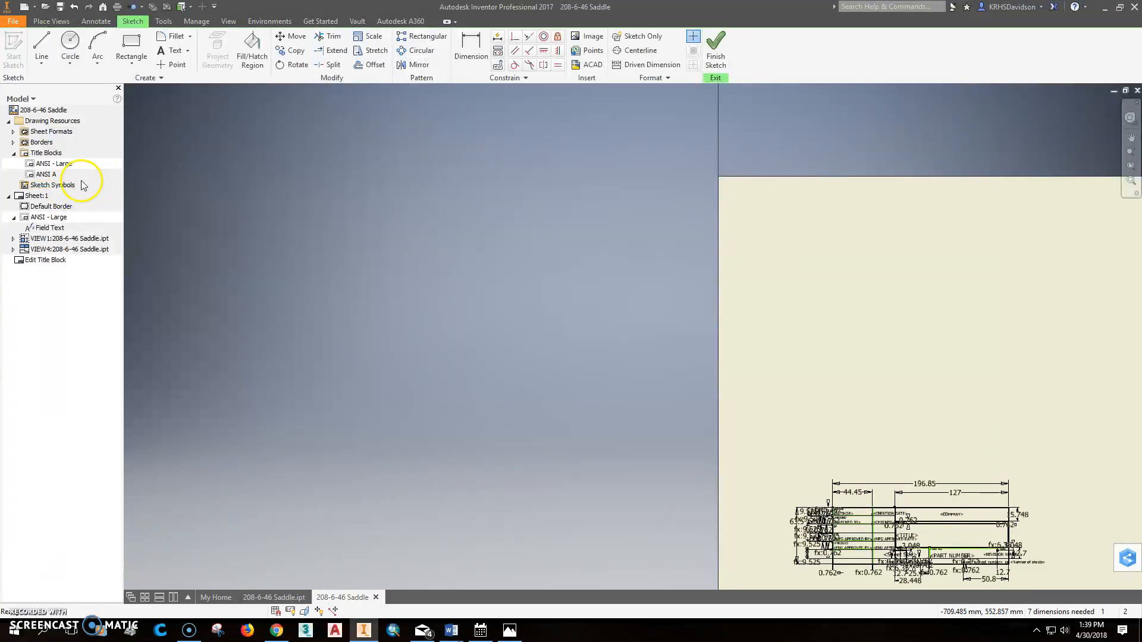
click(75, 7)
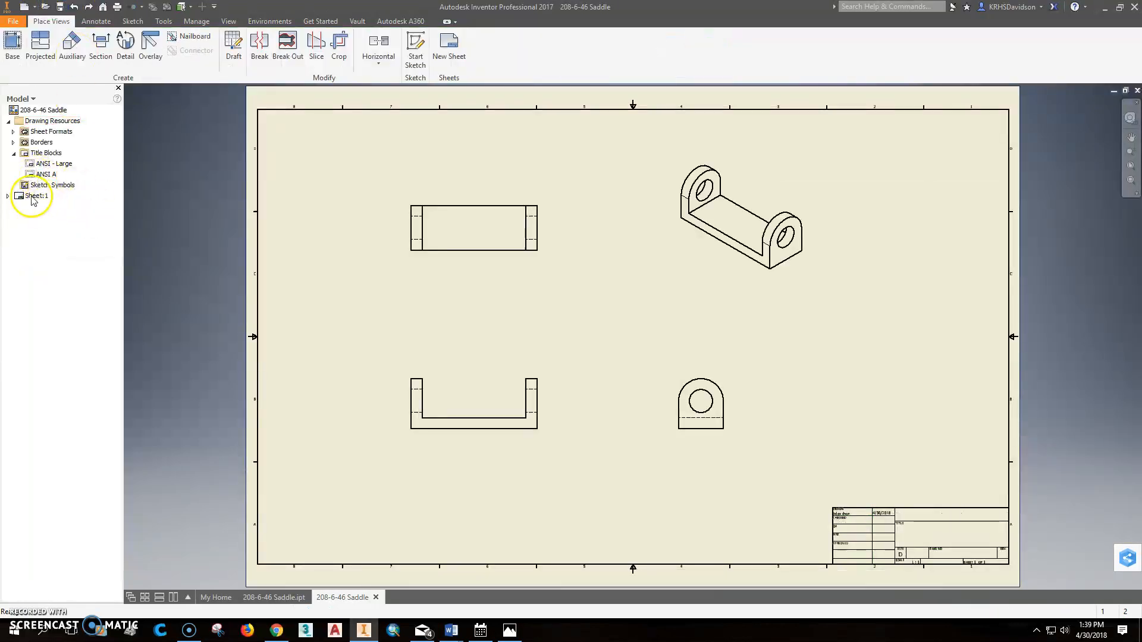
click(8, 196)
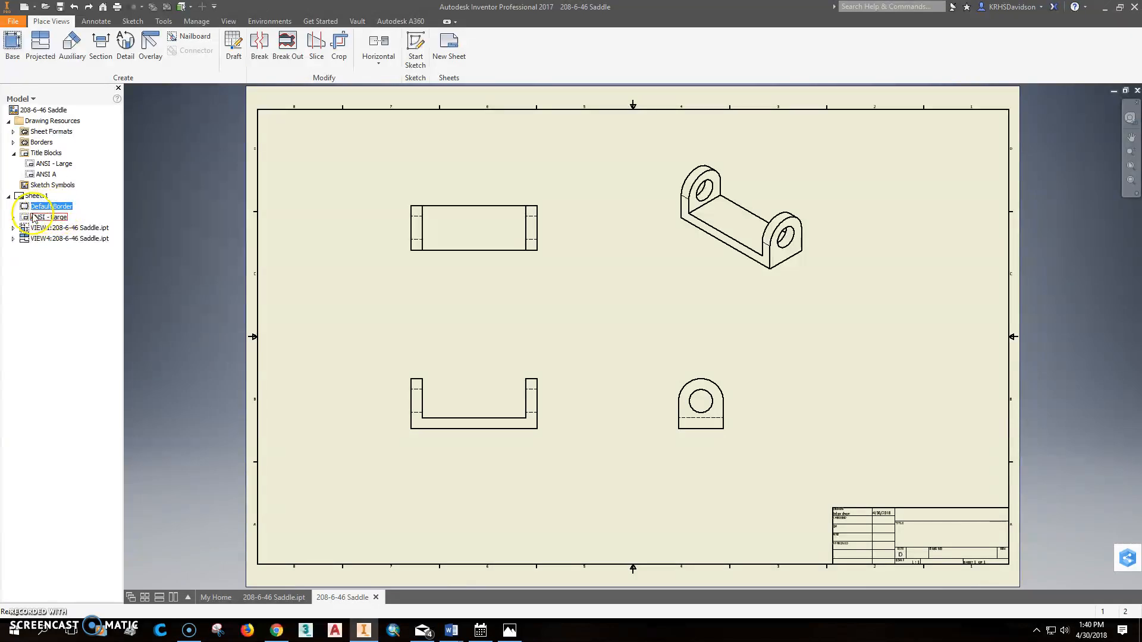
click(13, 218)
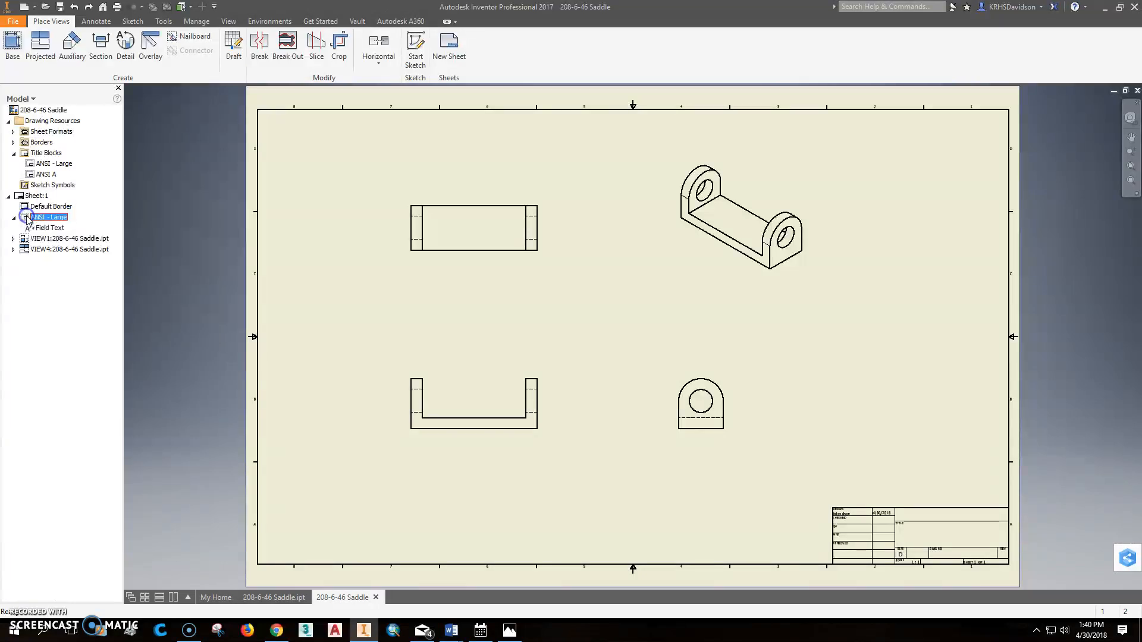
right_click(28, 219)
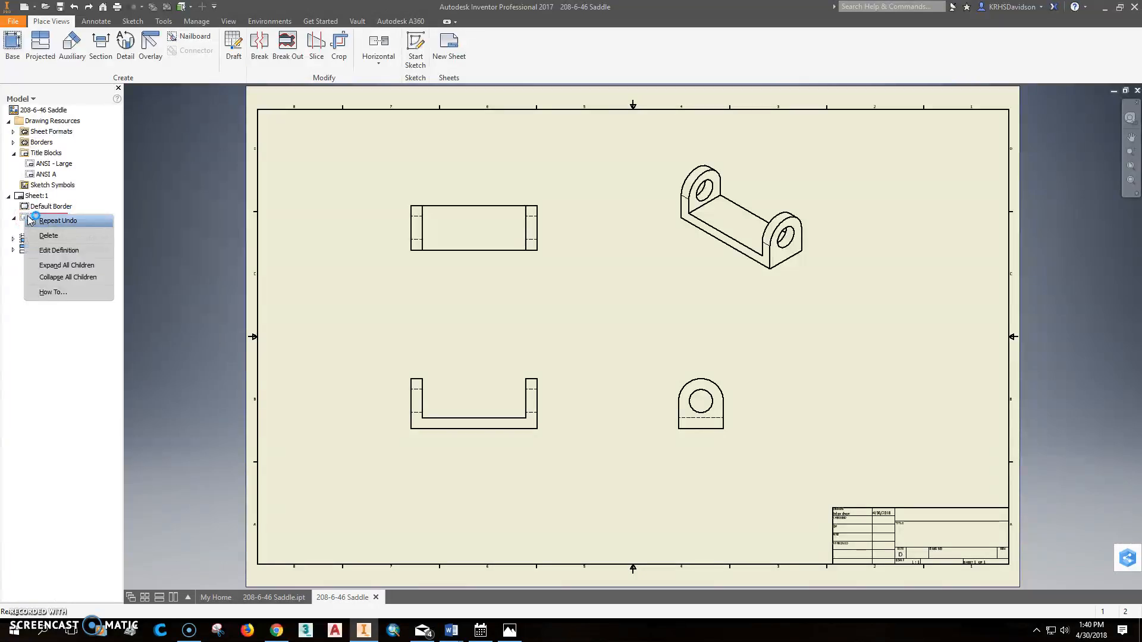
click(235, 419)
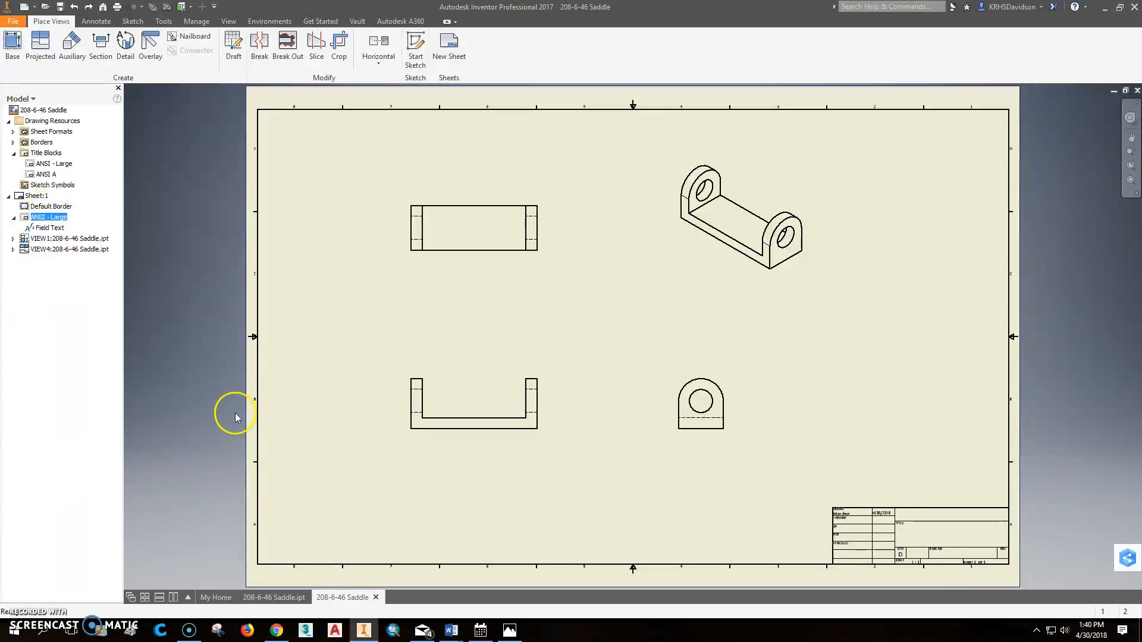
Step: Rescale the front base view to 2:1, then move the isometric view to the sheet's upper-right corner and the side view farther right
click(497, 372)
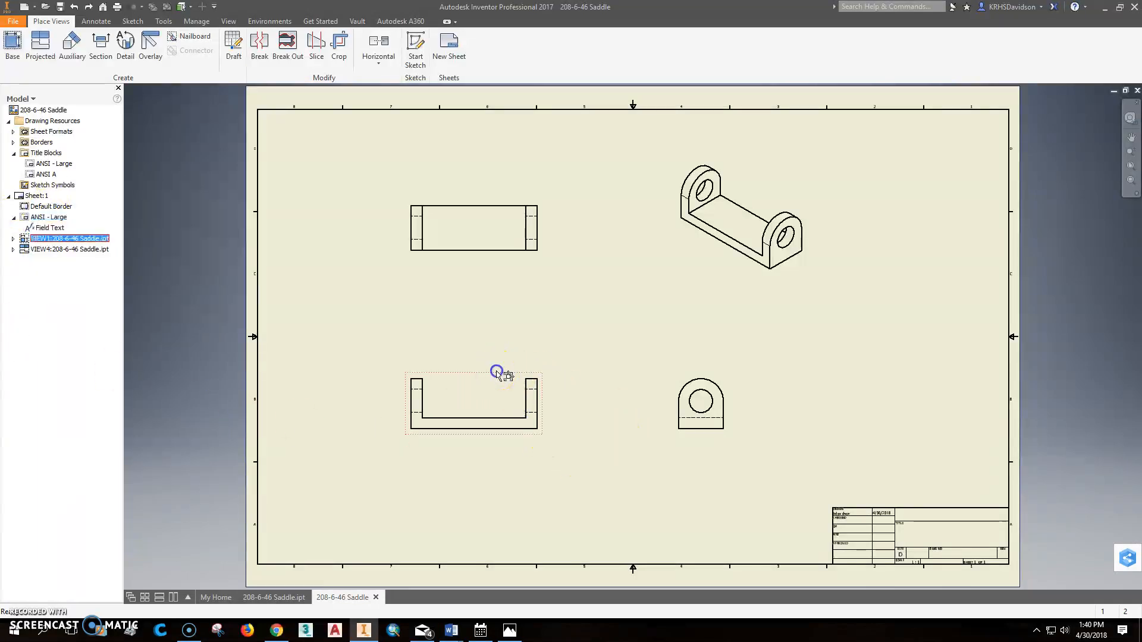
double_click(494, 376)
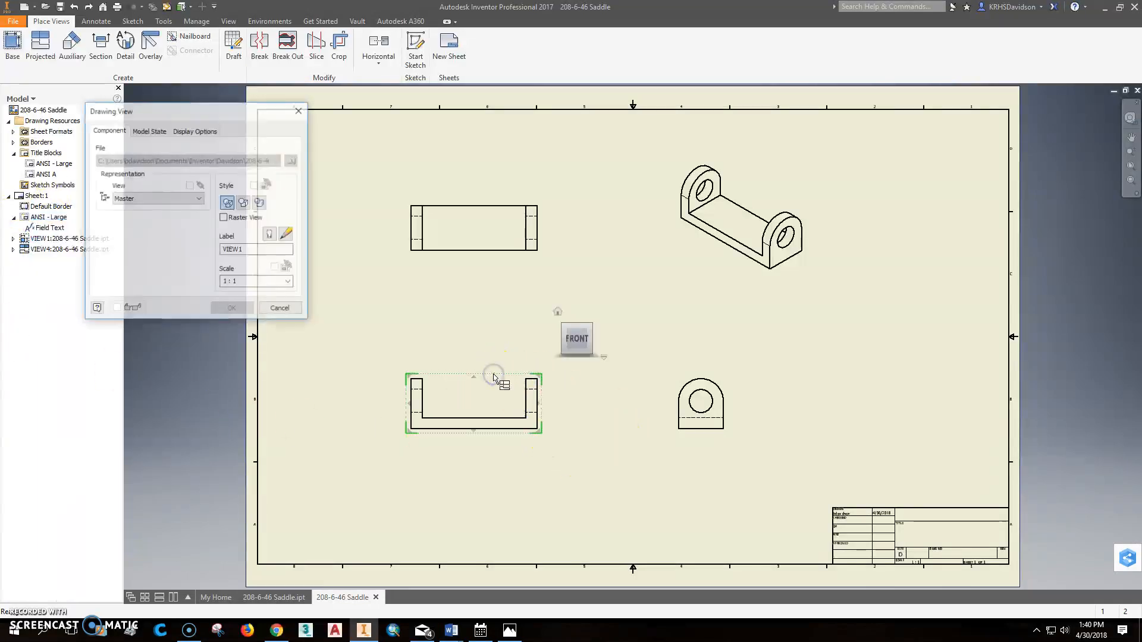
click(289, 281)
click(229, 317)
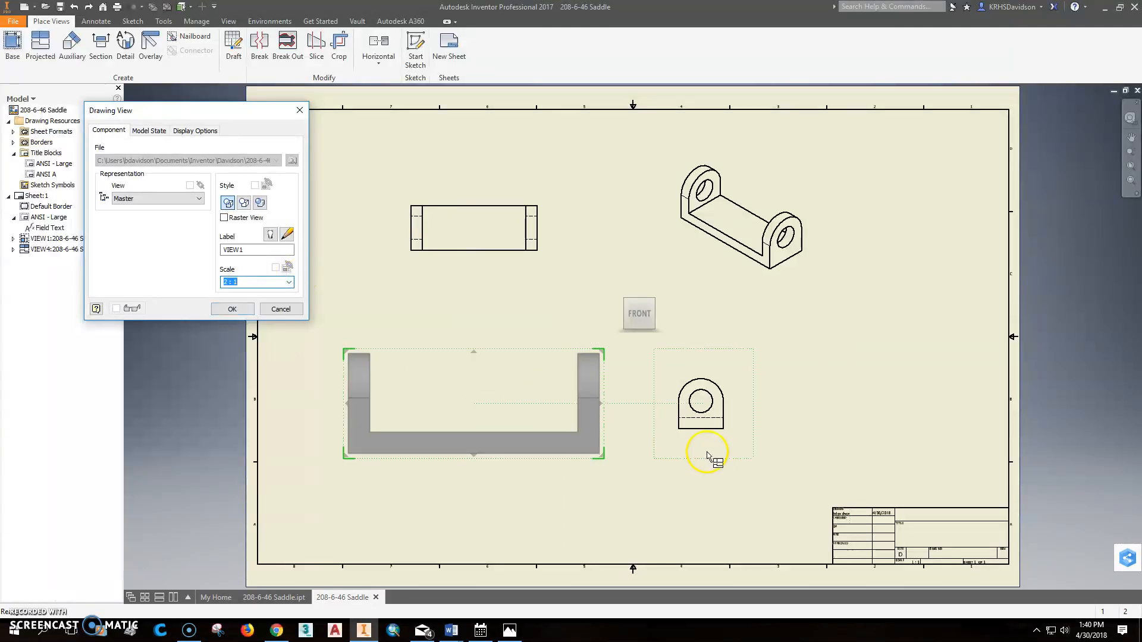
click(233, 309)
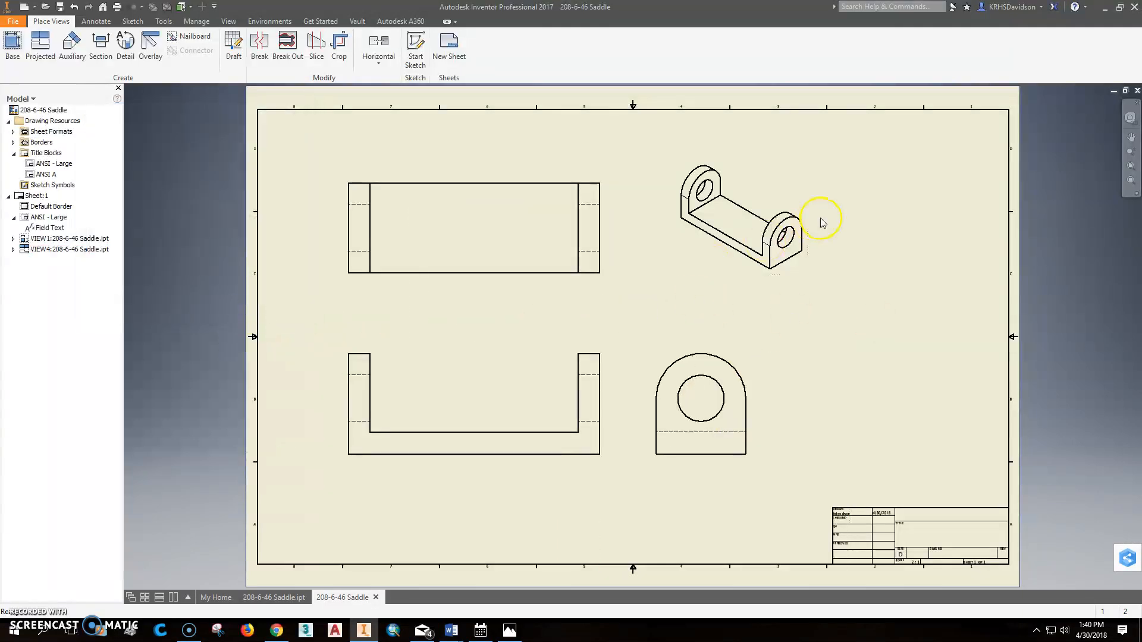
drag(778, 171, 969, 132)
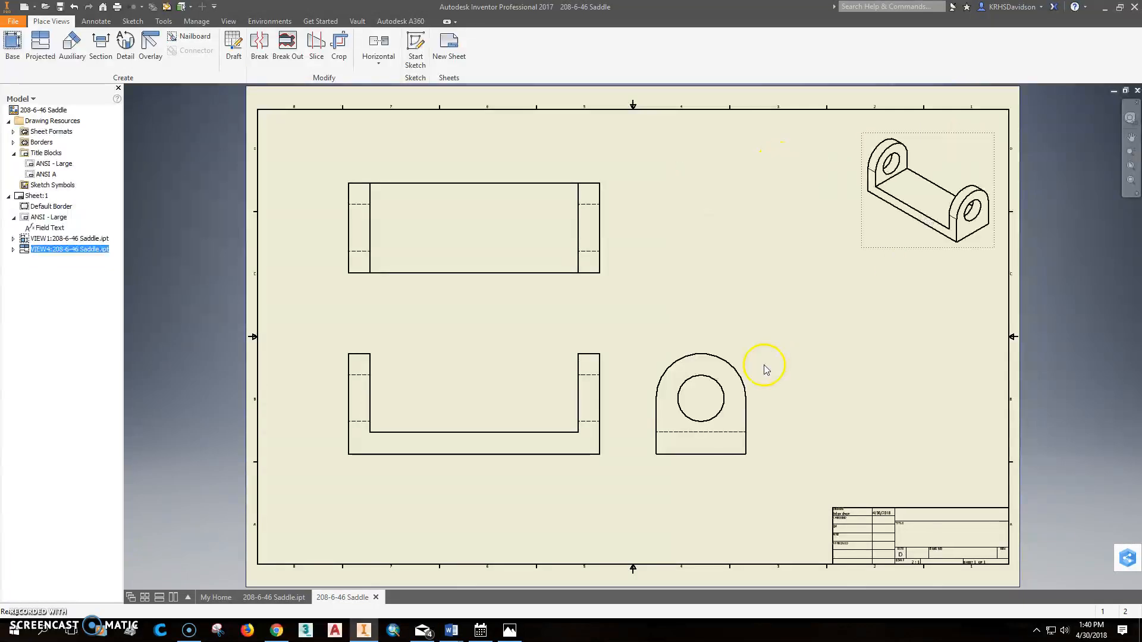
drag(741, 348, 870, 350)
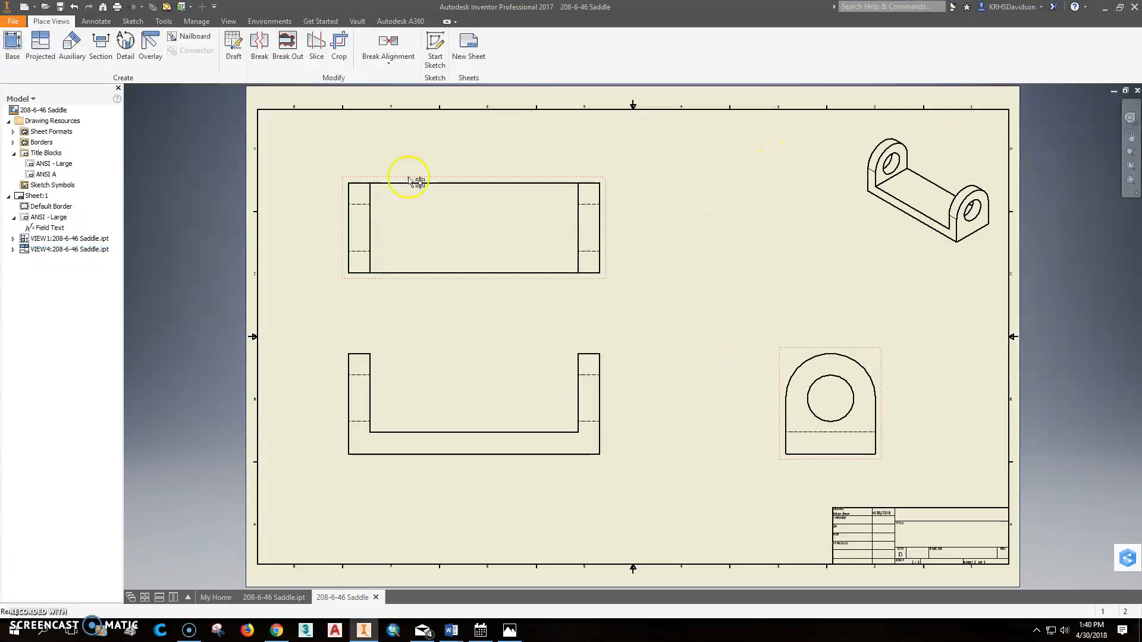
Step: Add bisector centerlines through the hidden holes in the top and front views and a center mark on the side view's hole
click(96, 21)
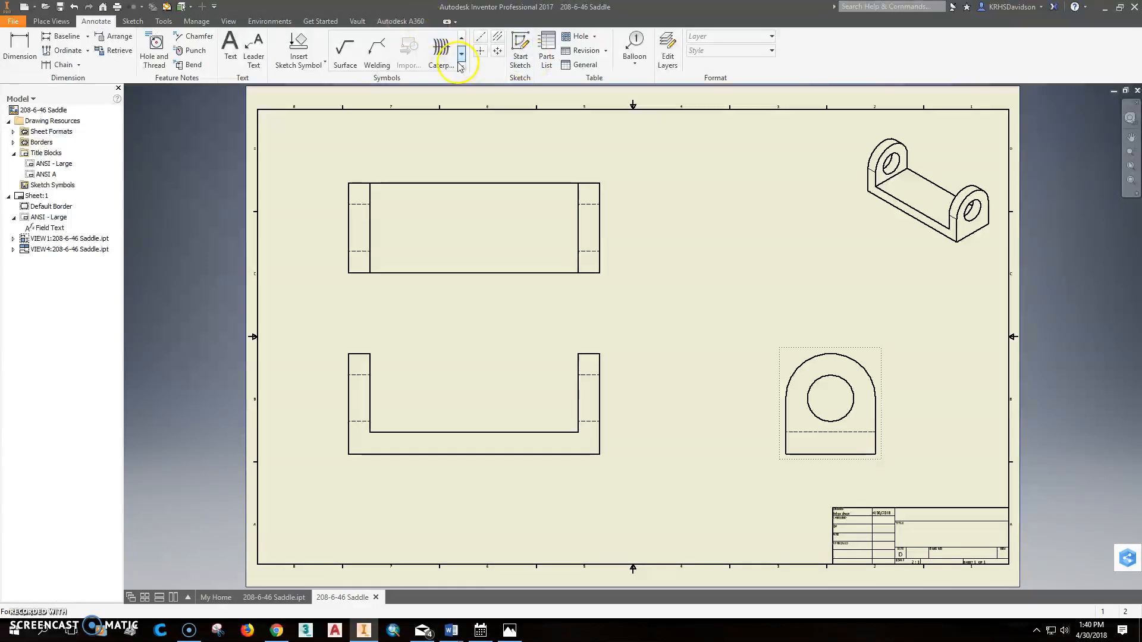
click(498, 39)
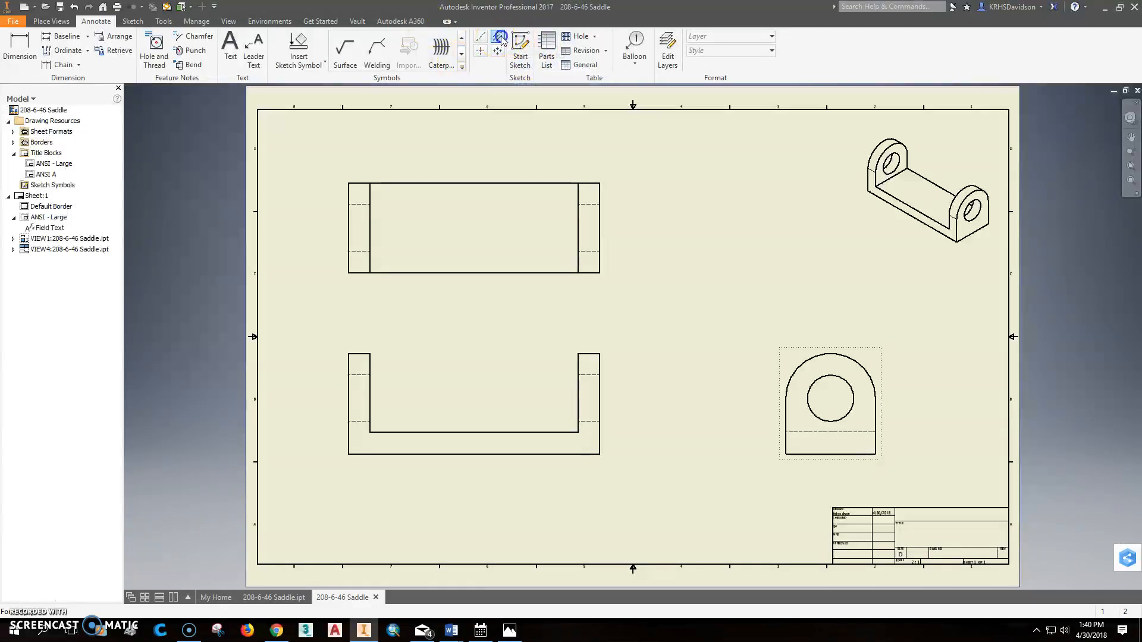
click(363, 251)
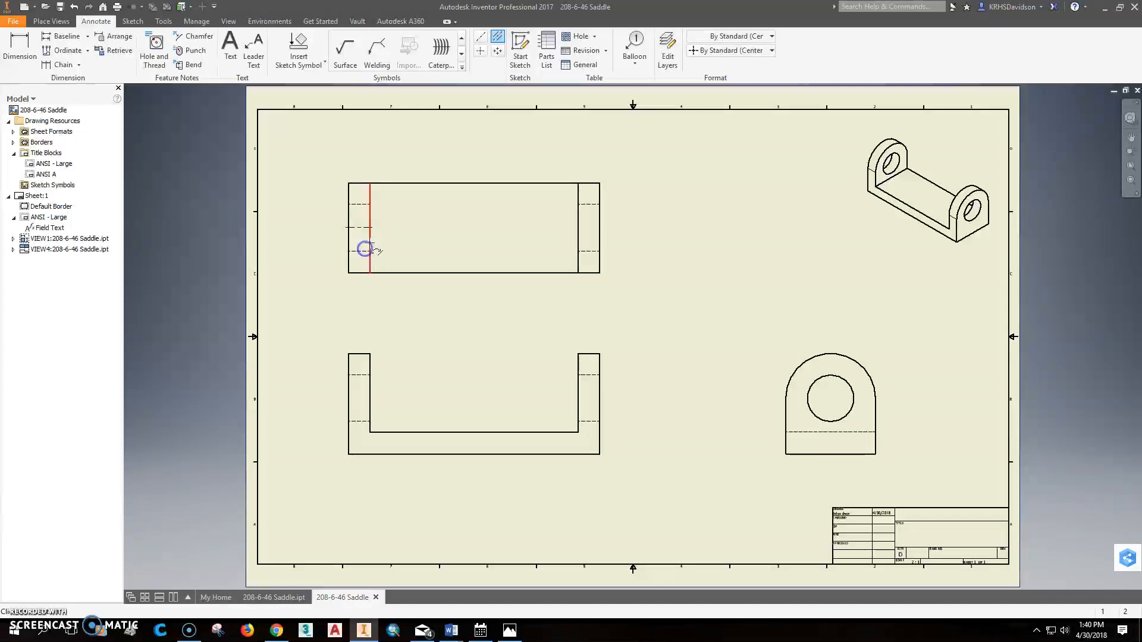
click(594, 253)
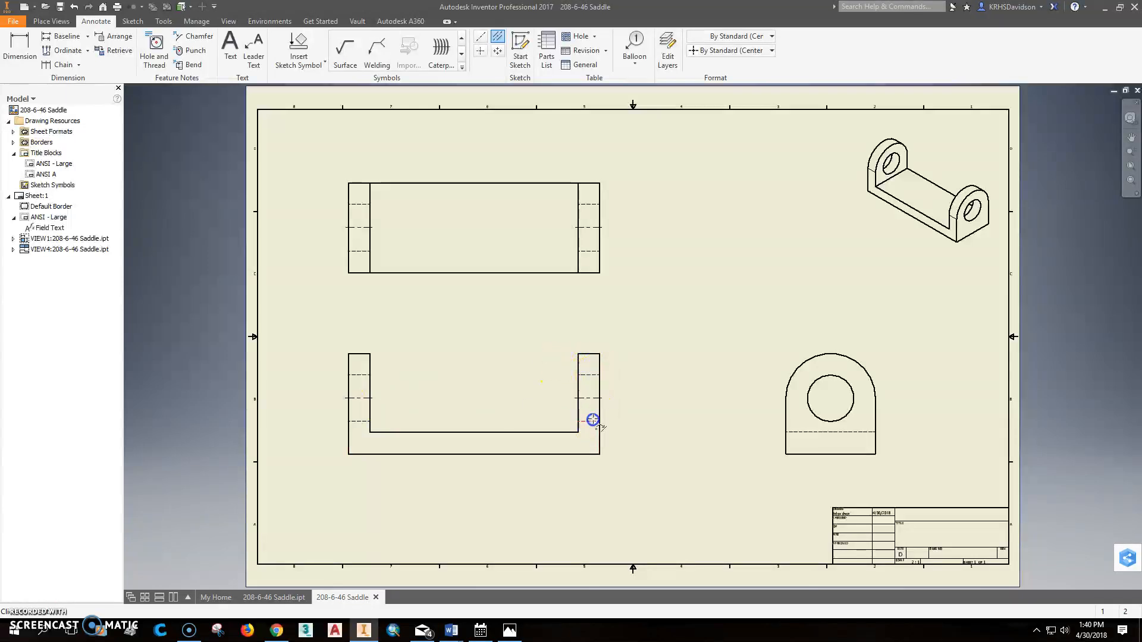
click(480, 50)
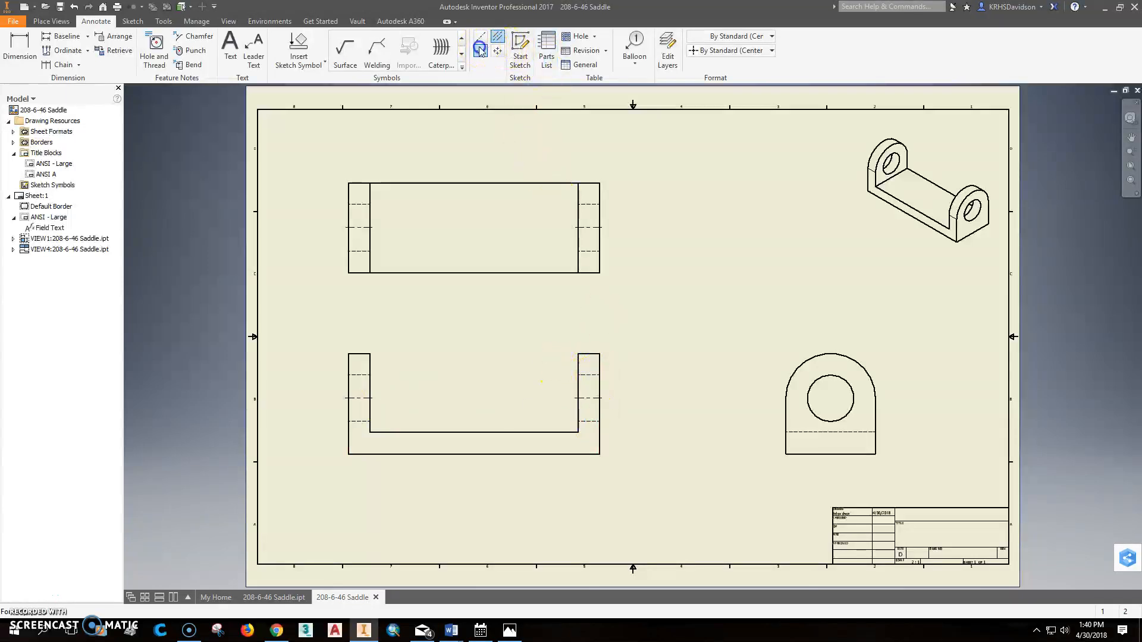
click(846, 381)
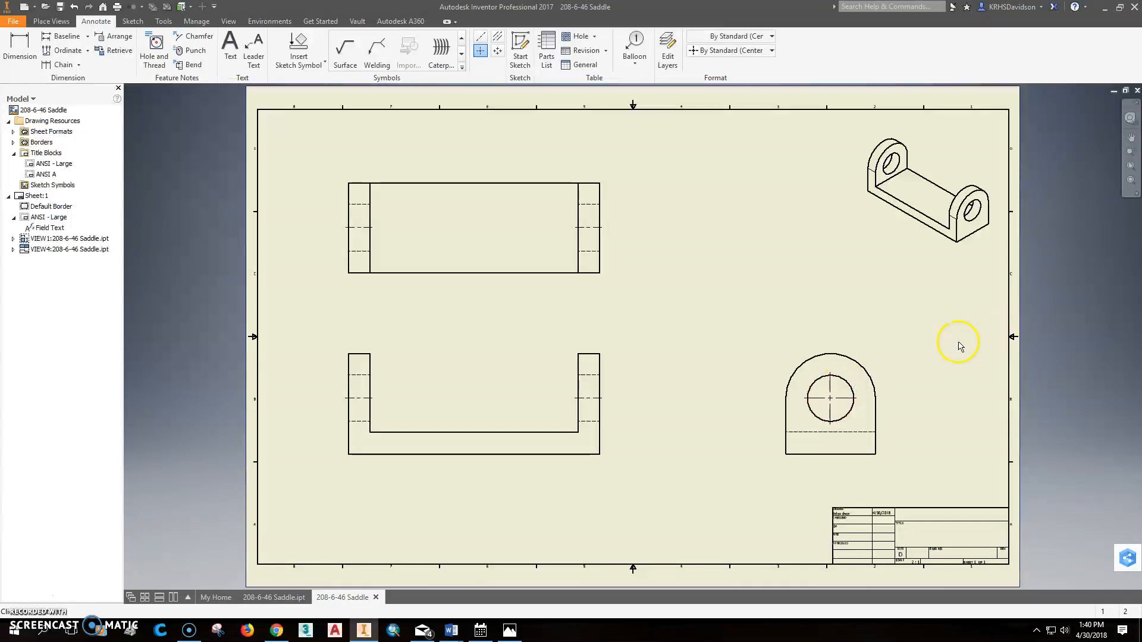
Step: Dimension the widths of both upright arms above the front view
click(18, 47)
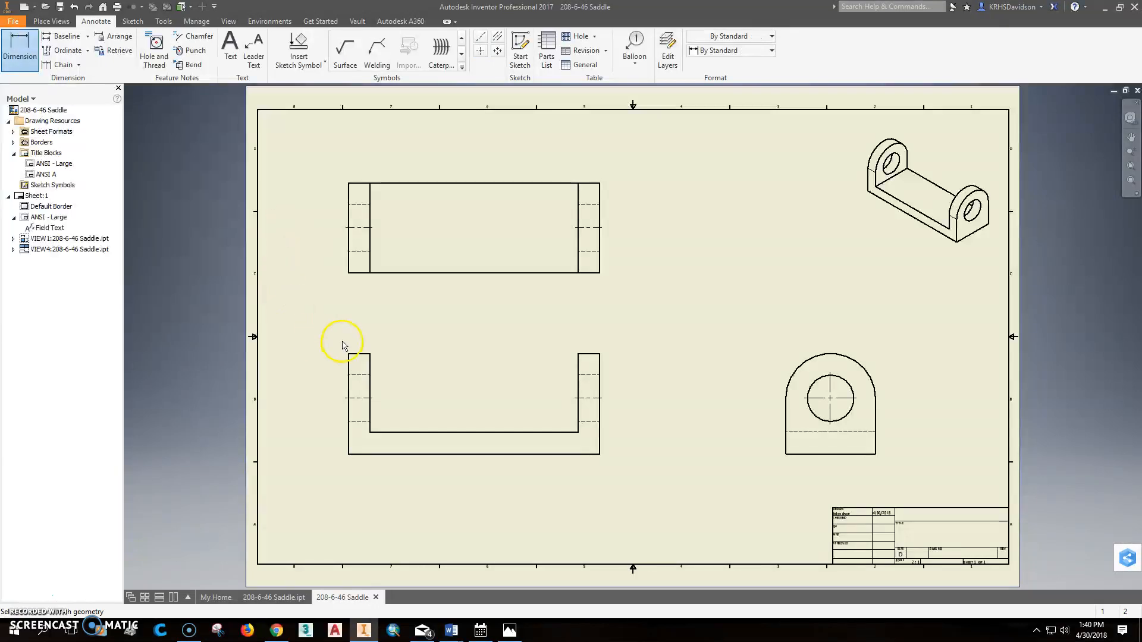
click(355, 359)
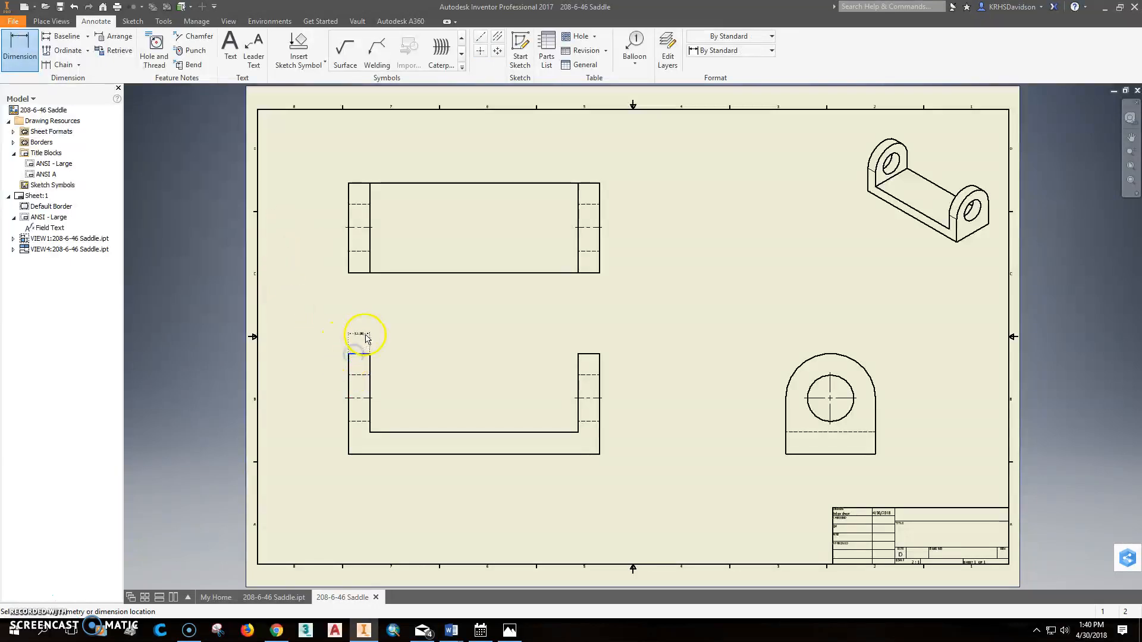
click(364, 339)
click(326, 435)
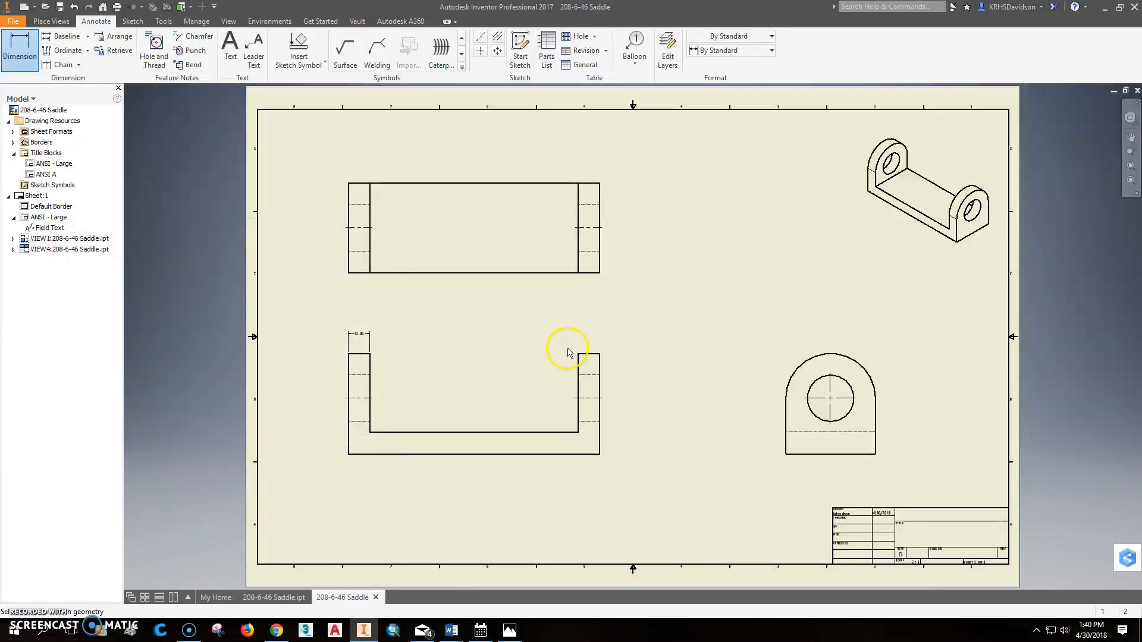
click(586, 356)
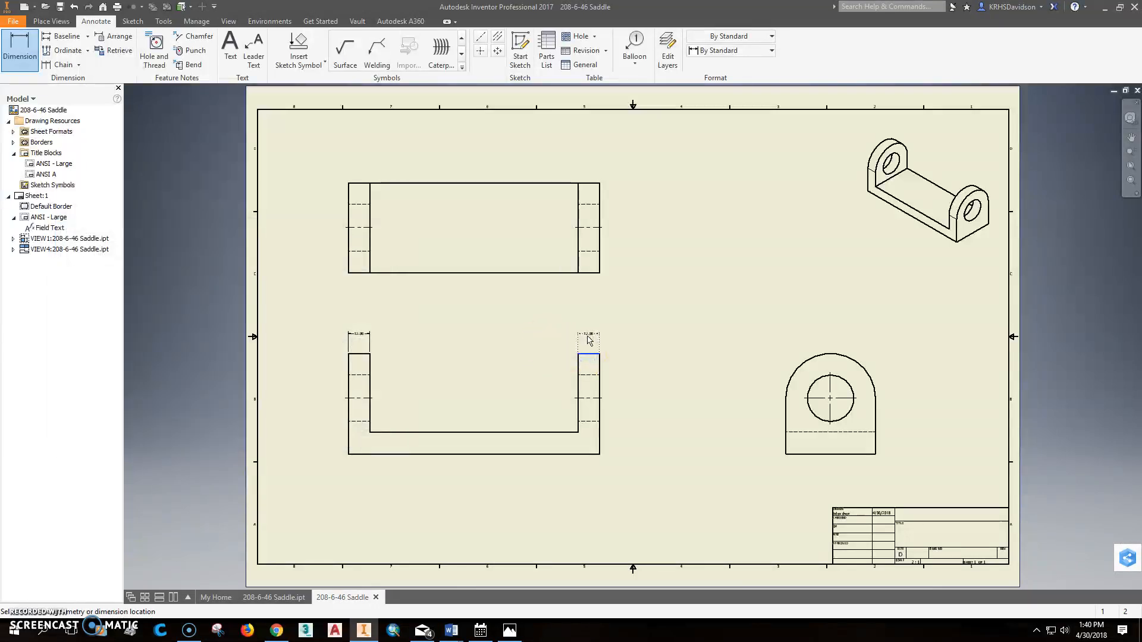
click(589, 341)
click(326, 435)
Step: Dimension the base thickness and the overall height beside the right end of the front view
click(561, 432)
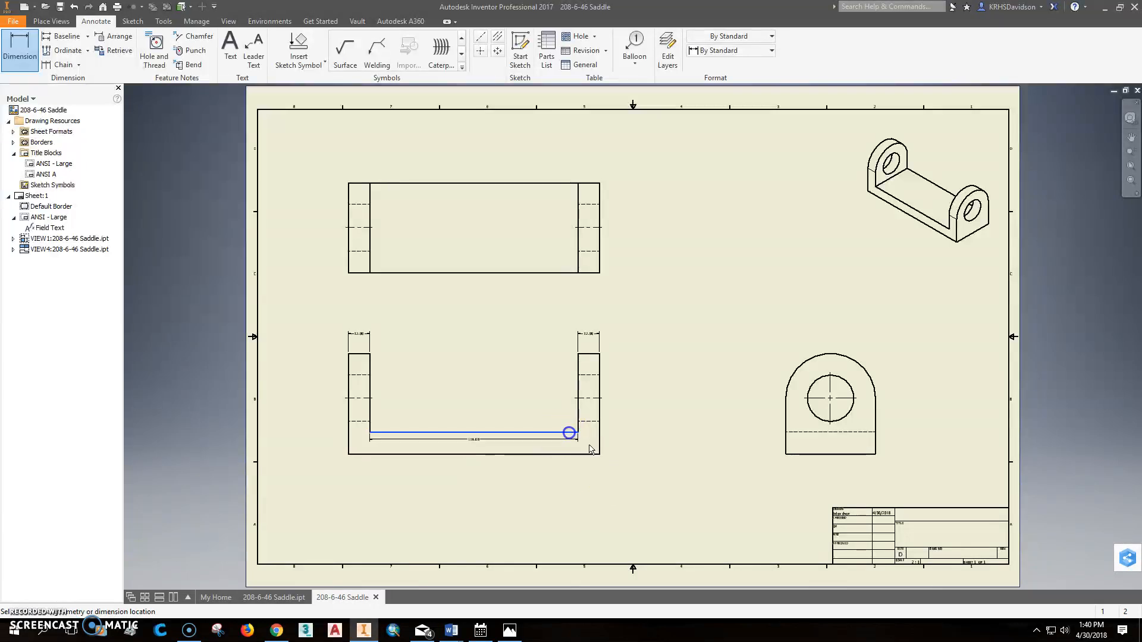
click(629, 444)
click(326, 434)
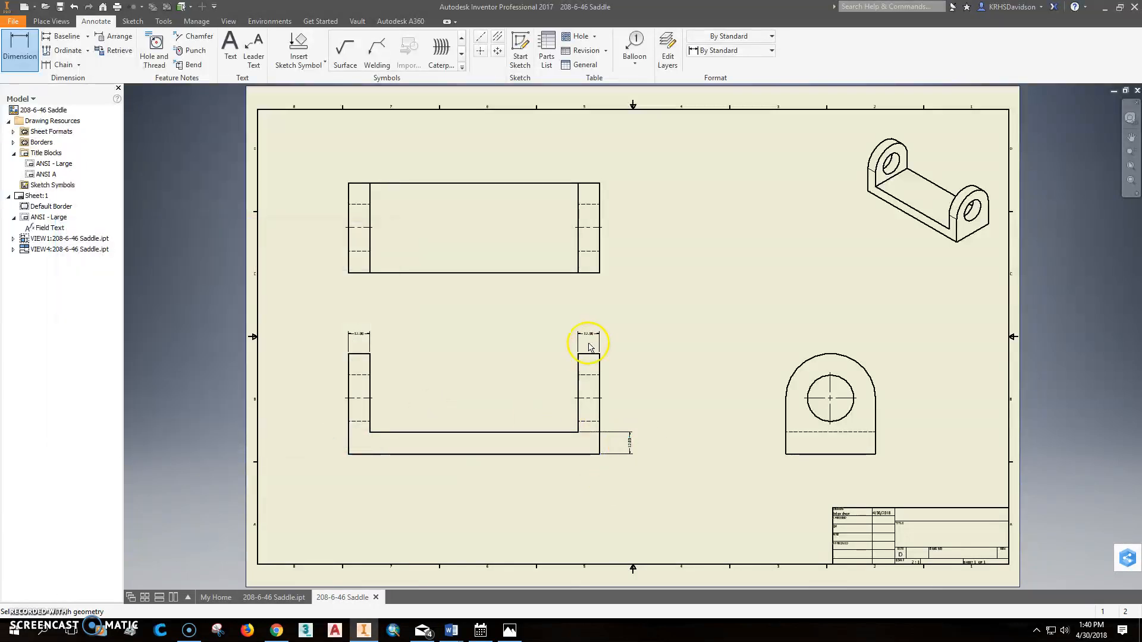
click(596, 355)
click(594, 454)
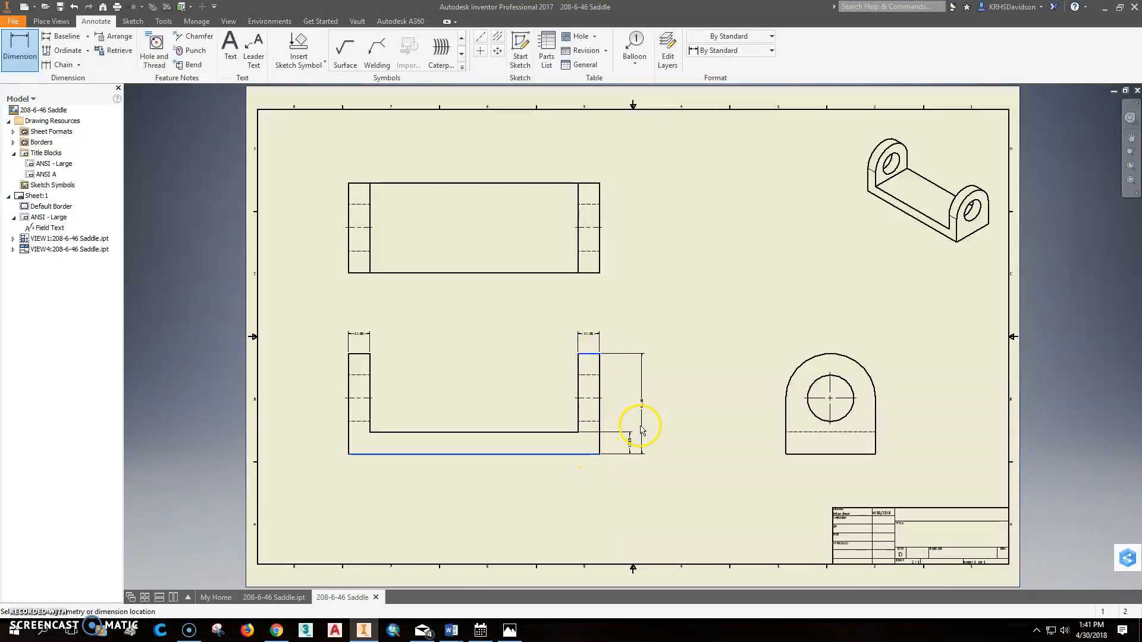
click(647, 428)
click(323, 437)
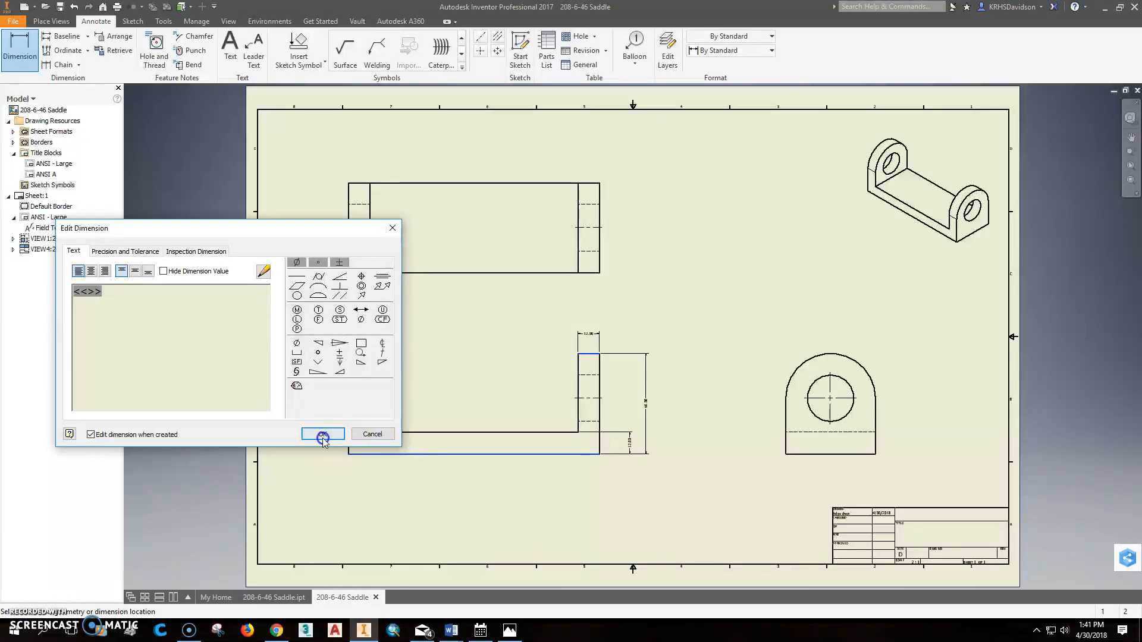
Step: Dimension the hole's diameter in the side view and append THRU to the dimension text
scroll(643, 447, down, 4)
scroll(646, 435, up, 8)
scroll(638, 418, down, 6)
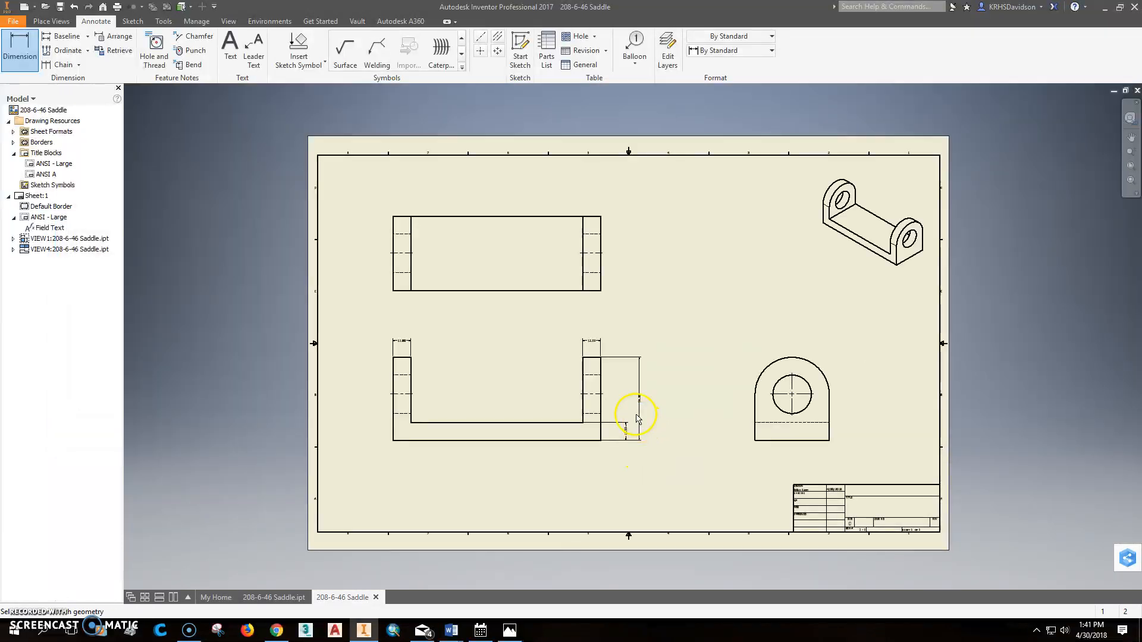
middle_drag(585, 331, 622, 382)
click(17, 48)
click(814, 434)
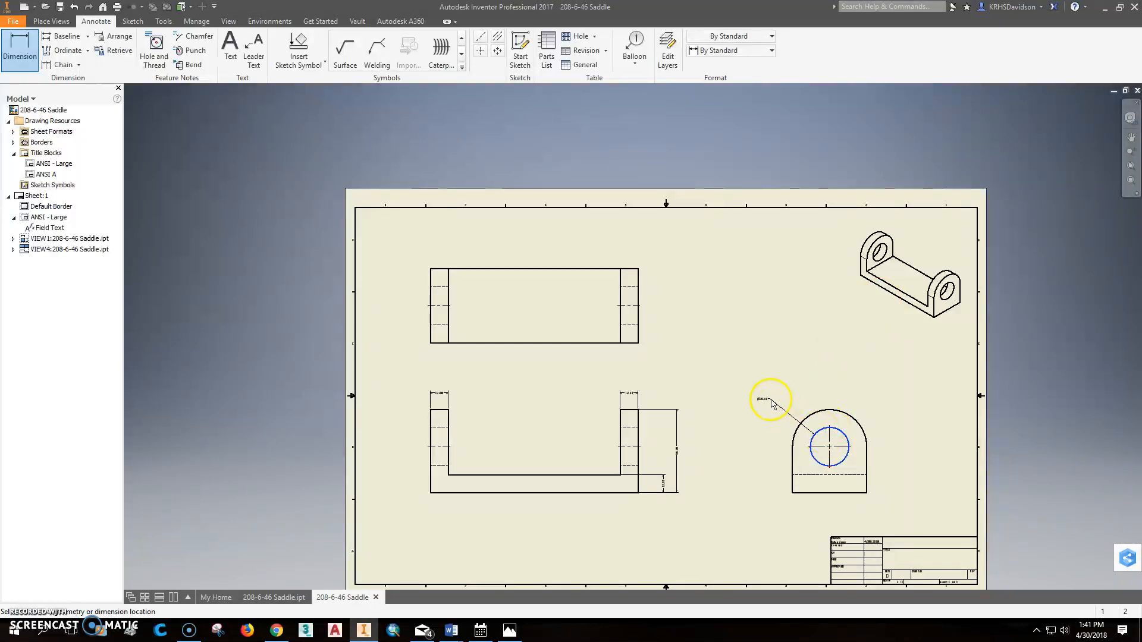
click(784, 415)
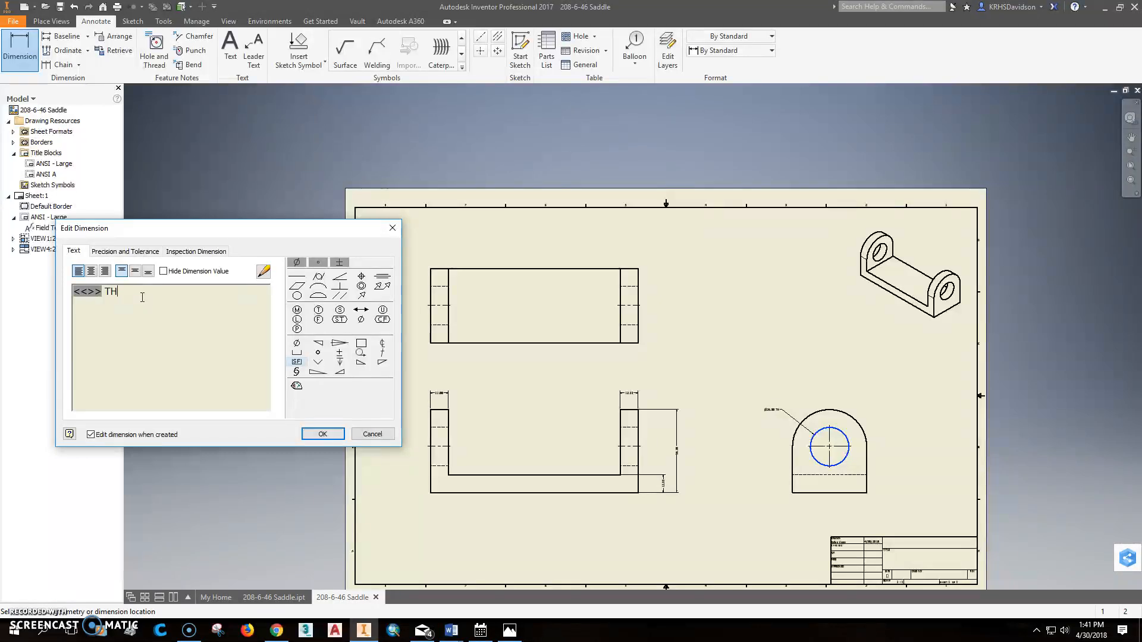
click(322, 434)
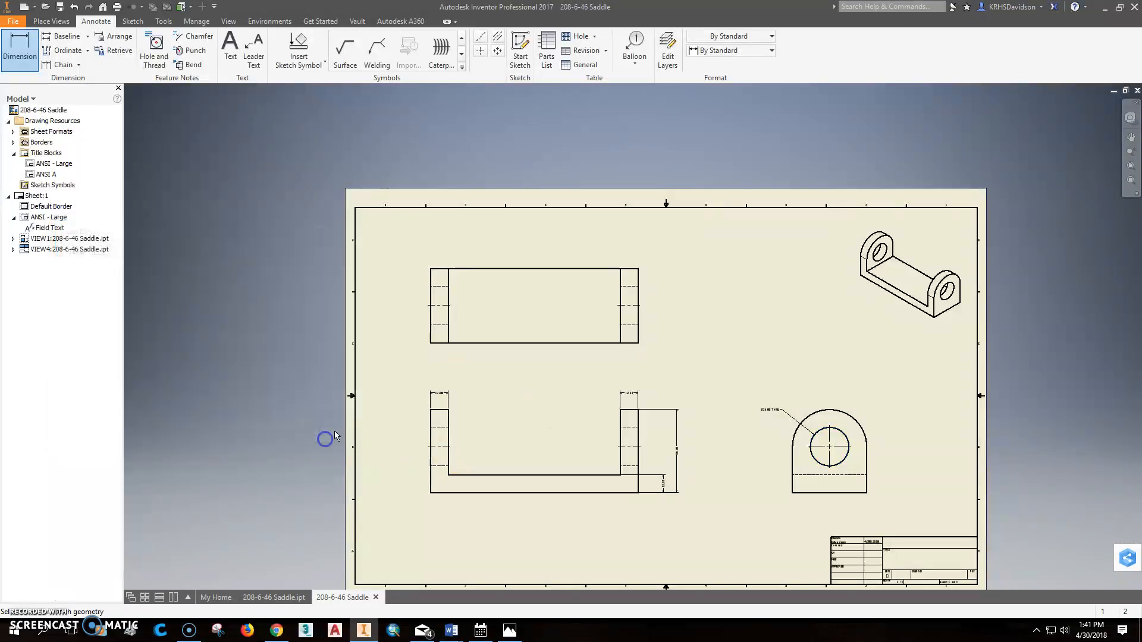
Step: Dimension the radius of the rounded upper arc in the side view, placing it above the hole dimension
scroll(752, 375, down, 3)
scroll(806, 399, up, 5)
scroll(807, 398, up, 3)
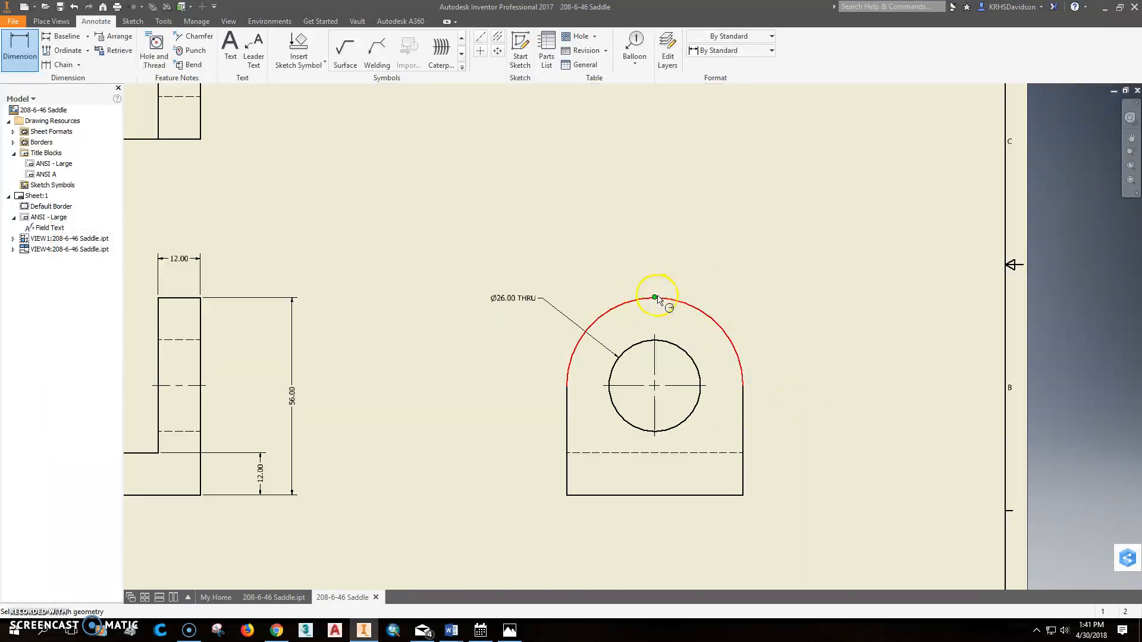
click(638, 301)
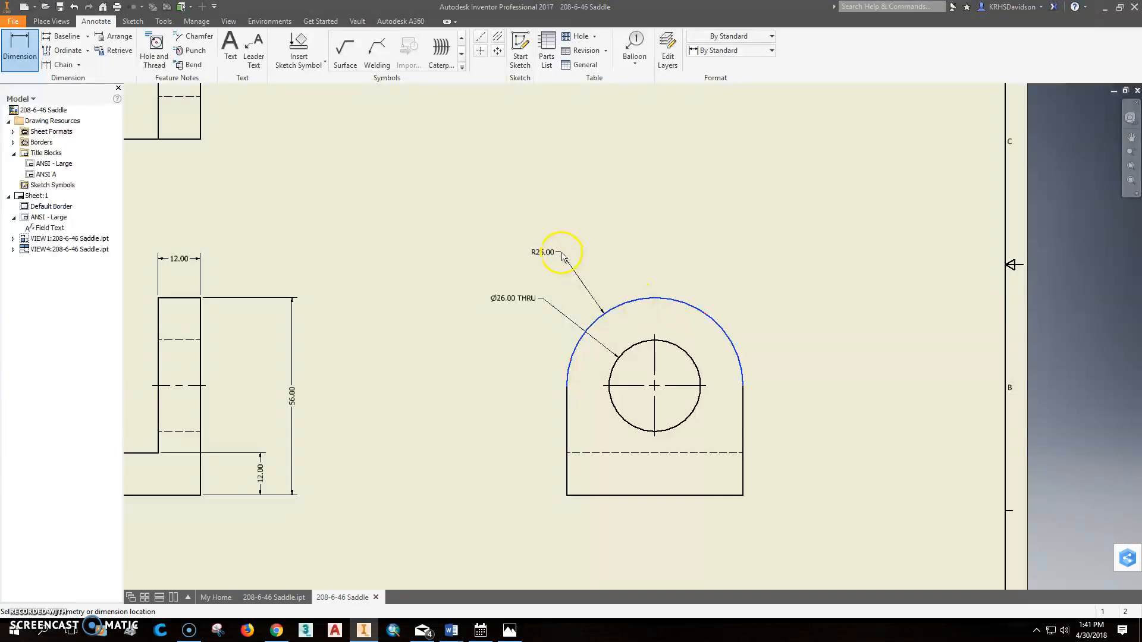
click(561, 252)
click(323, 434)
Step: Open the drawing's iProperties and set the title to SADDLE and the company to KETTLE RUN ENGINEERING
scroll(561, 433, down, 5)
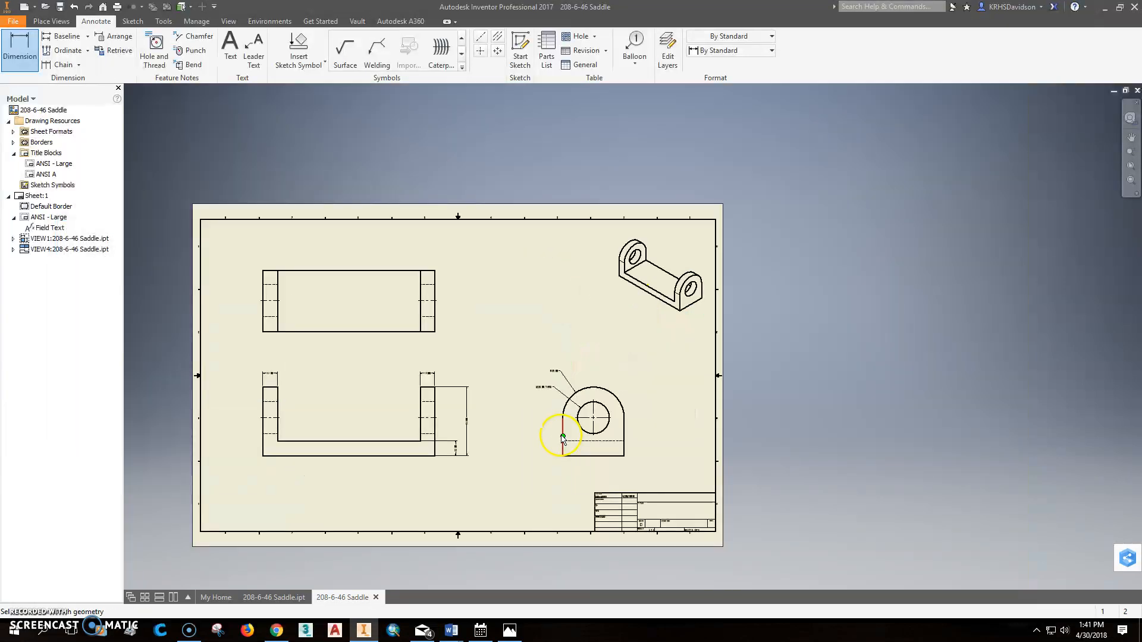
click(15, 21)
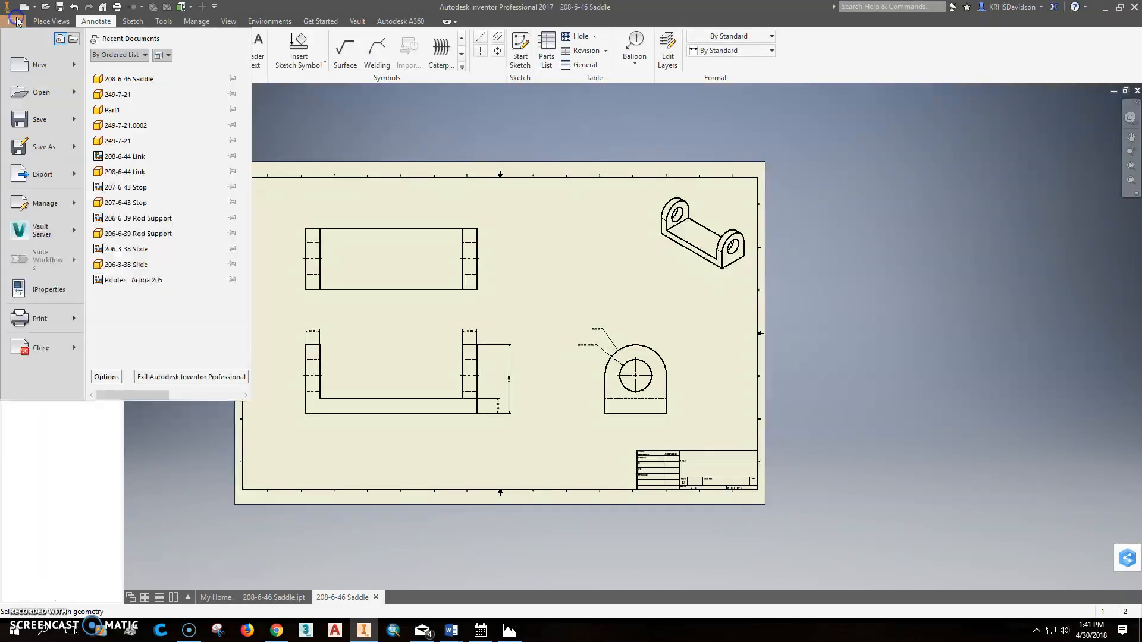
click(62, 294)
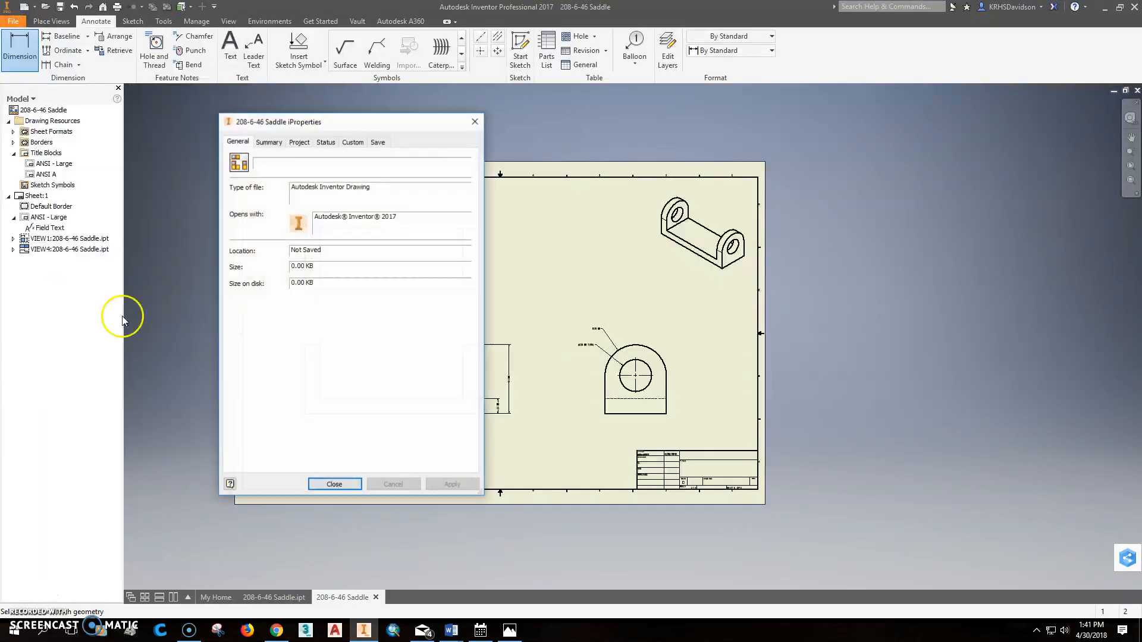
click(271, 149)
click(314, 160)
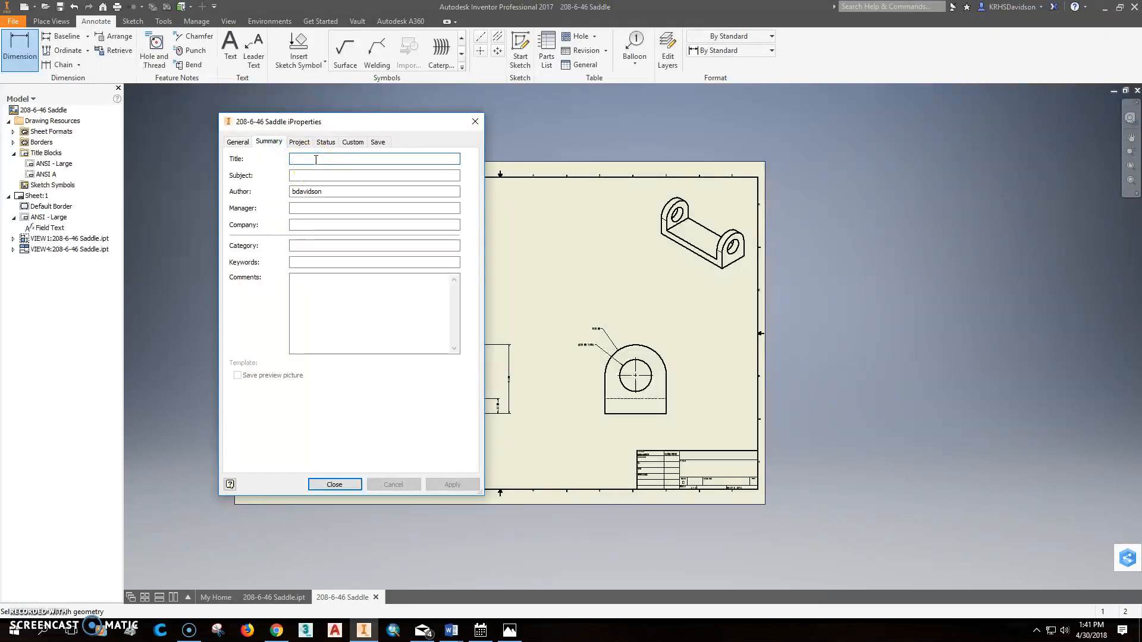
text(SADDLE)
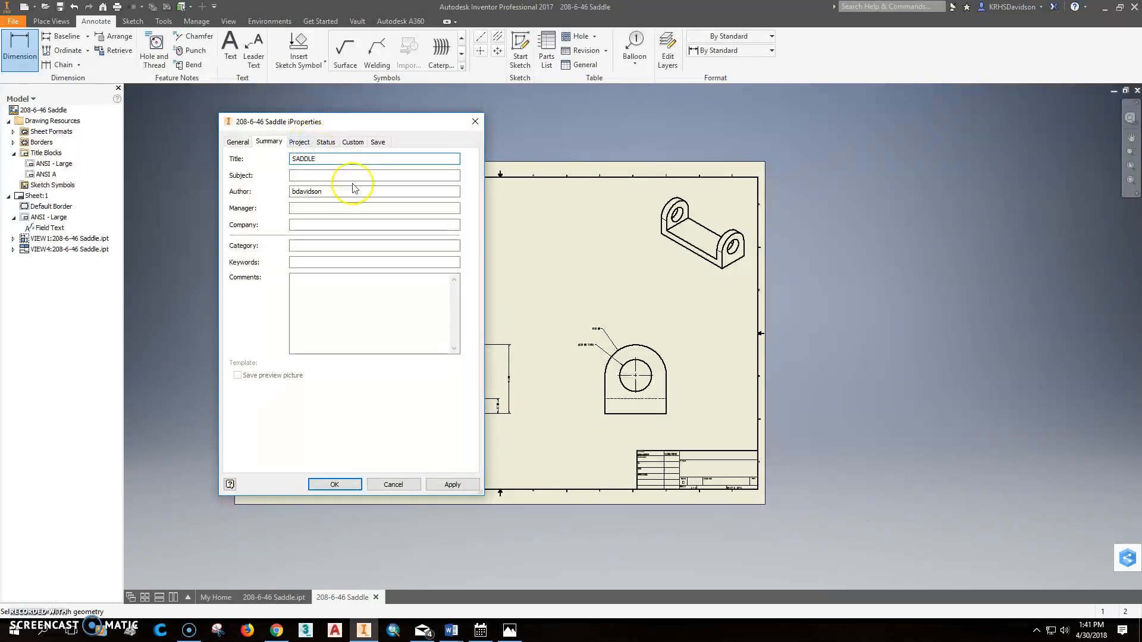
click(306, 225)
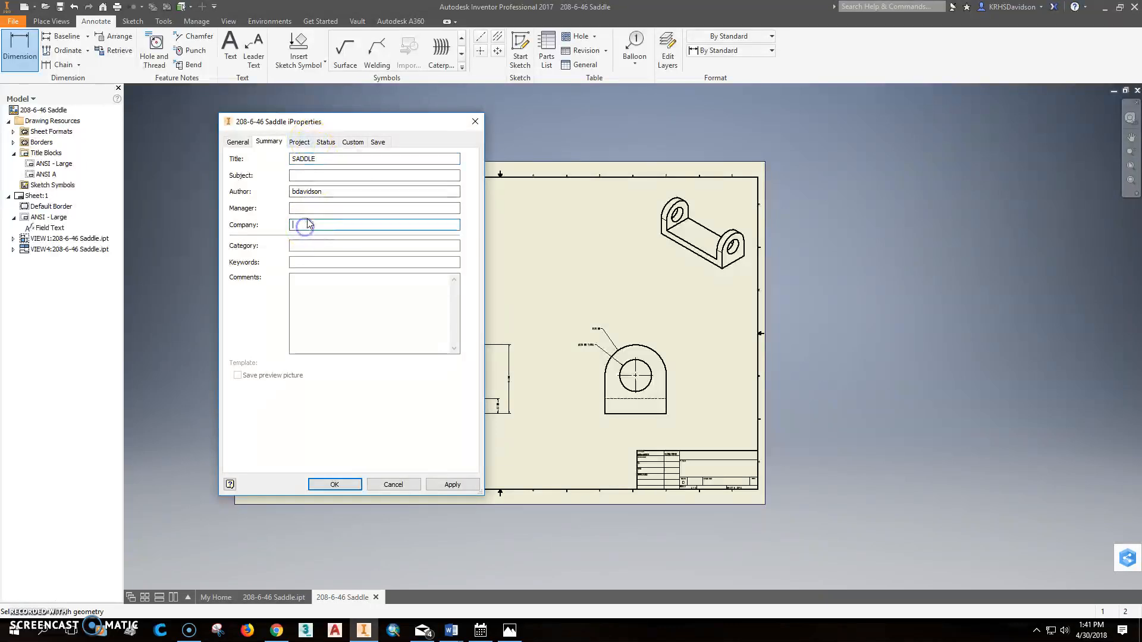
text(KETTLE RUN ENGINEERING)
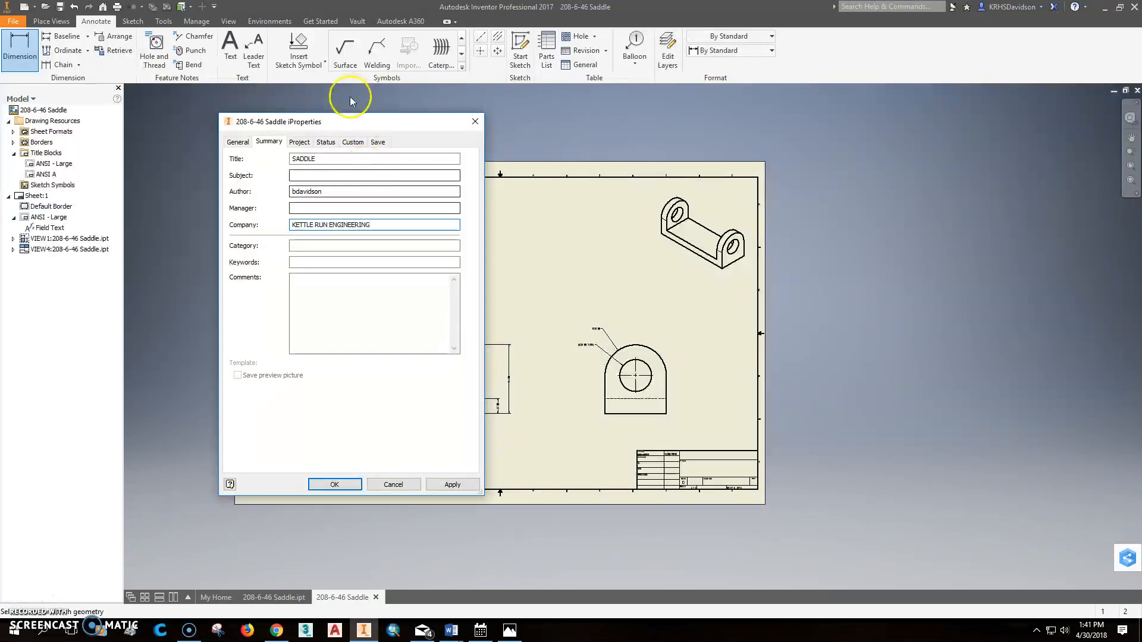
Step: Set the part number to 208-6-46 and the description to SADDLE in the project properties, and apply the changes
click(300, 143)
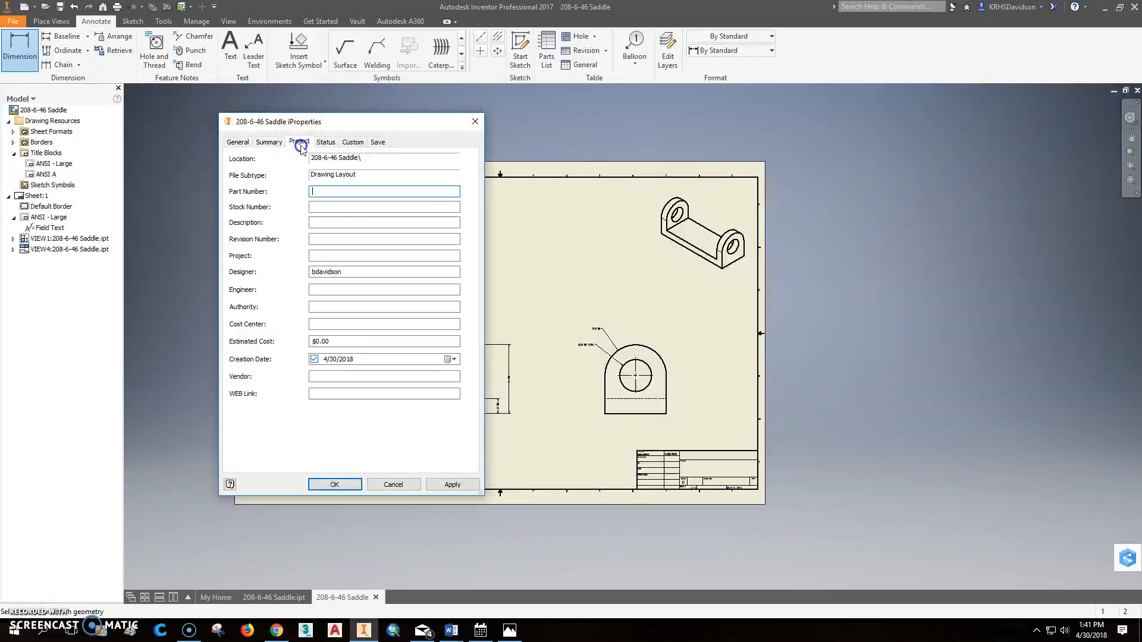
click(335, 190)
text(46)
click(370, 159)
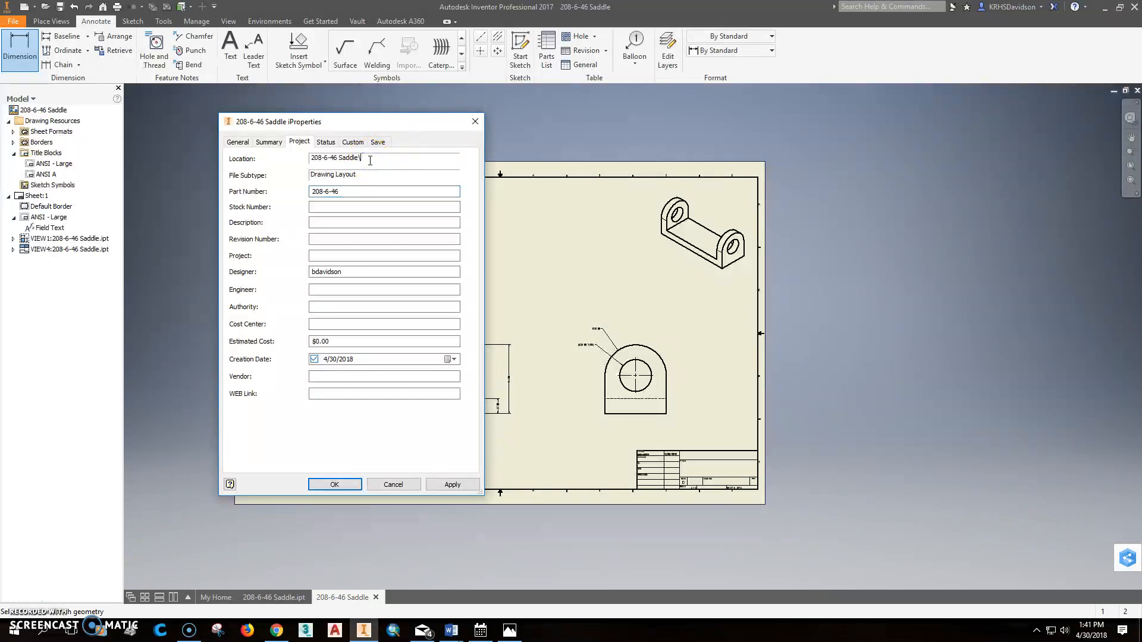
click(323, 223)
click(326, 222)
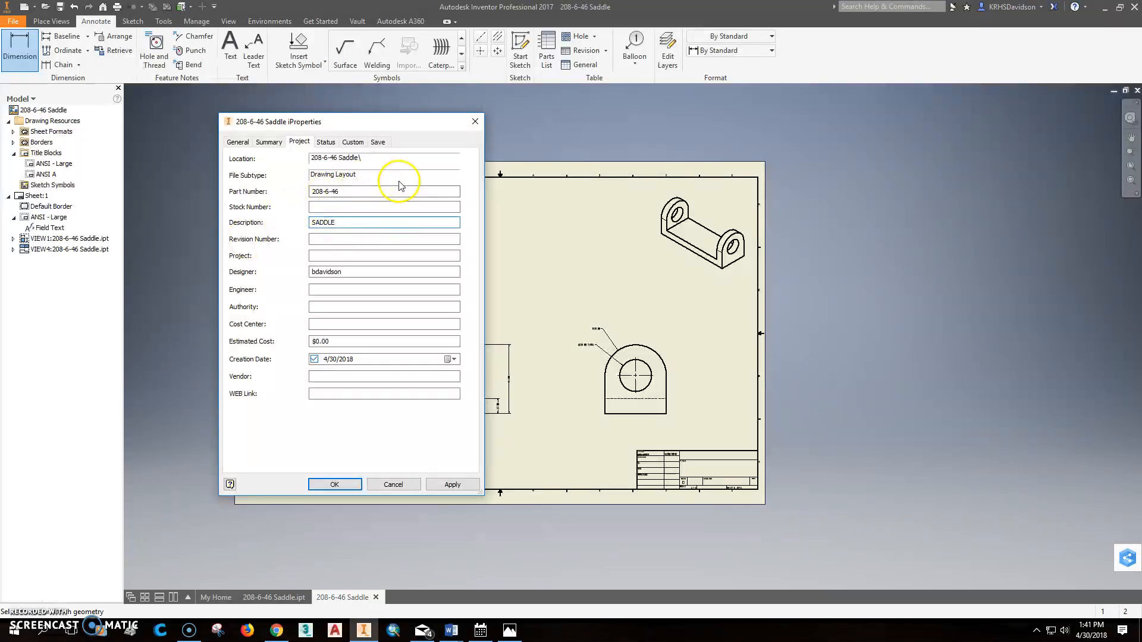
click(455, 485)
click(358, 484)
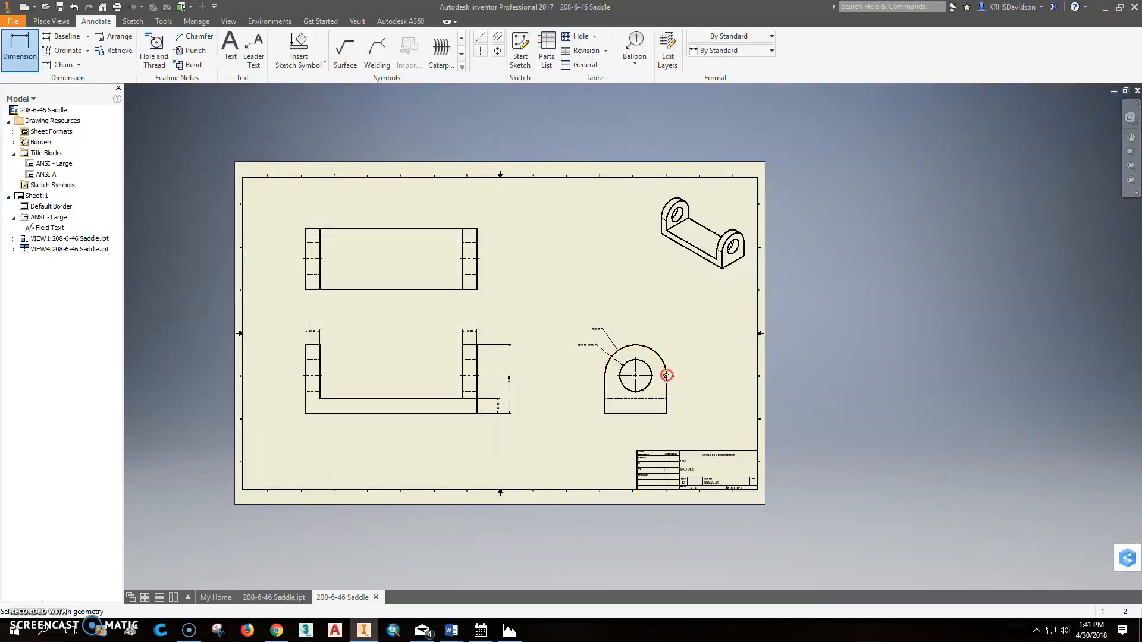
Step: Save the drawing as 208-6-46 Saddle.idw
middle_click(666, 376)
middle_click(666, 375)
click(59, 7)
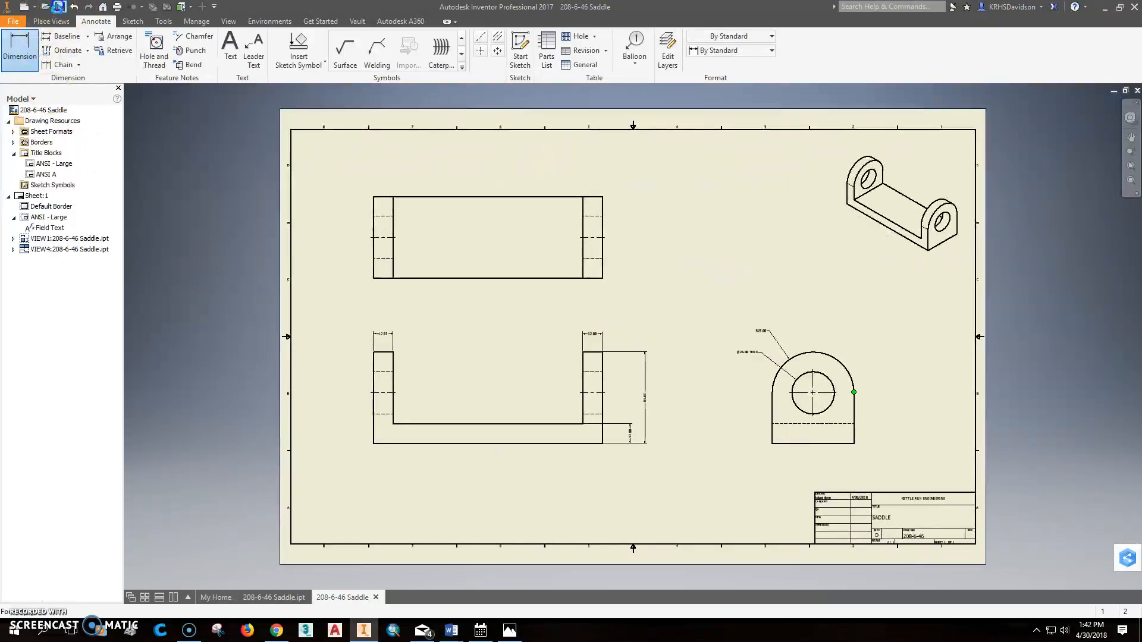
click(764, 534)
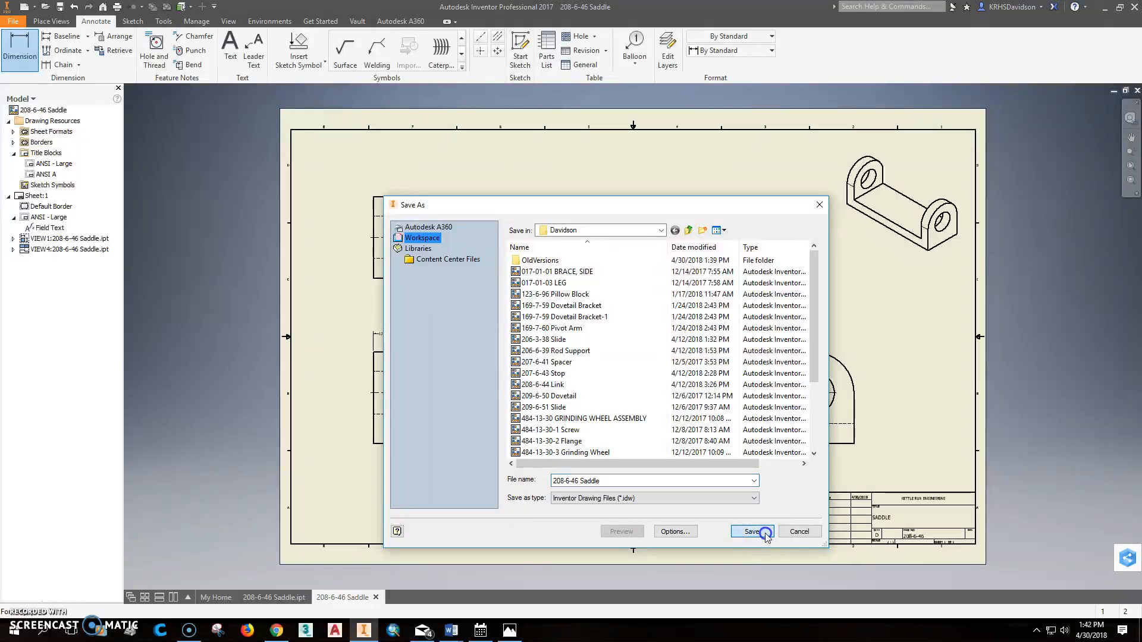
Step: Export the drawing as a PDF file named 208-6-46 Saddle
click(118, 8)
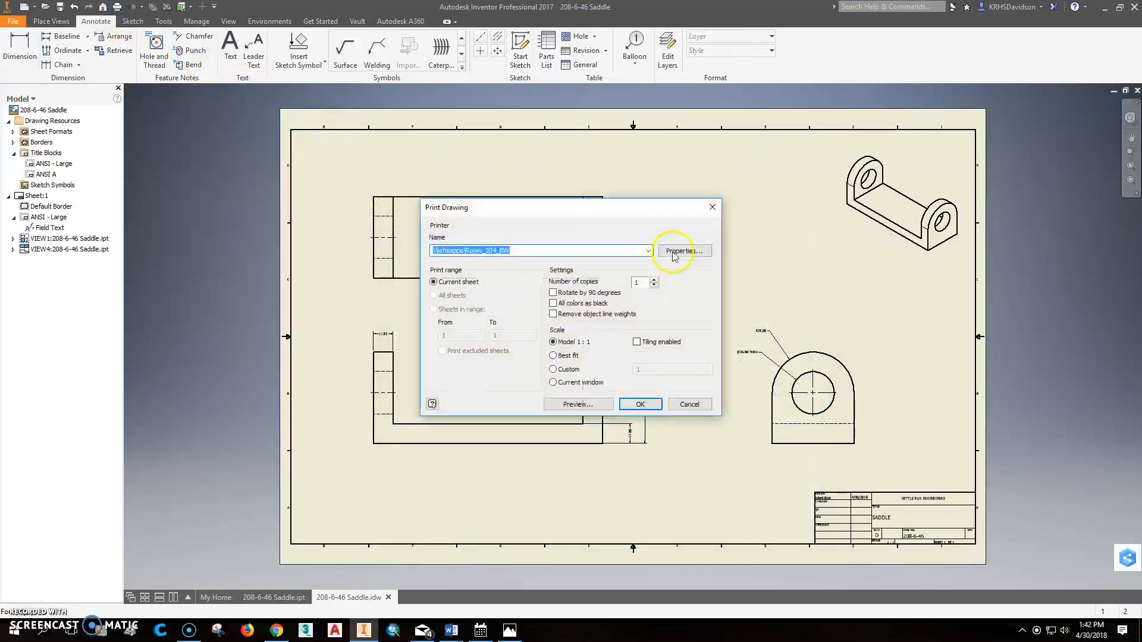
click(688, 405)
click(19, 22)
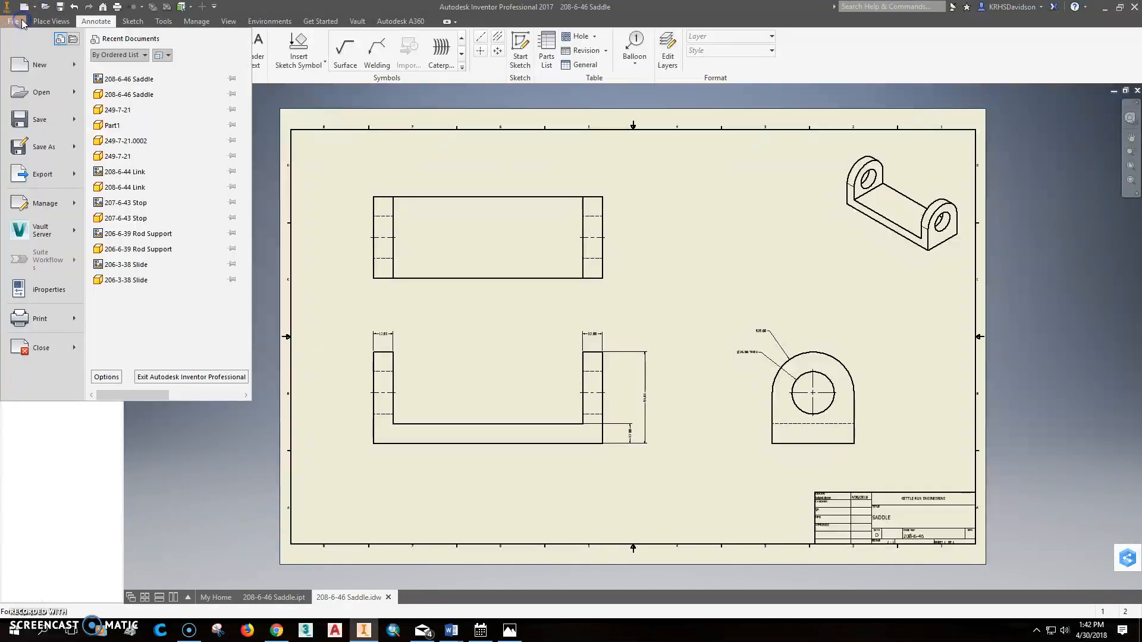
click(28, 185)
click(149, 143)
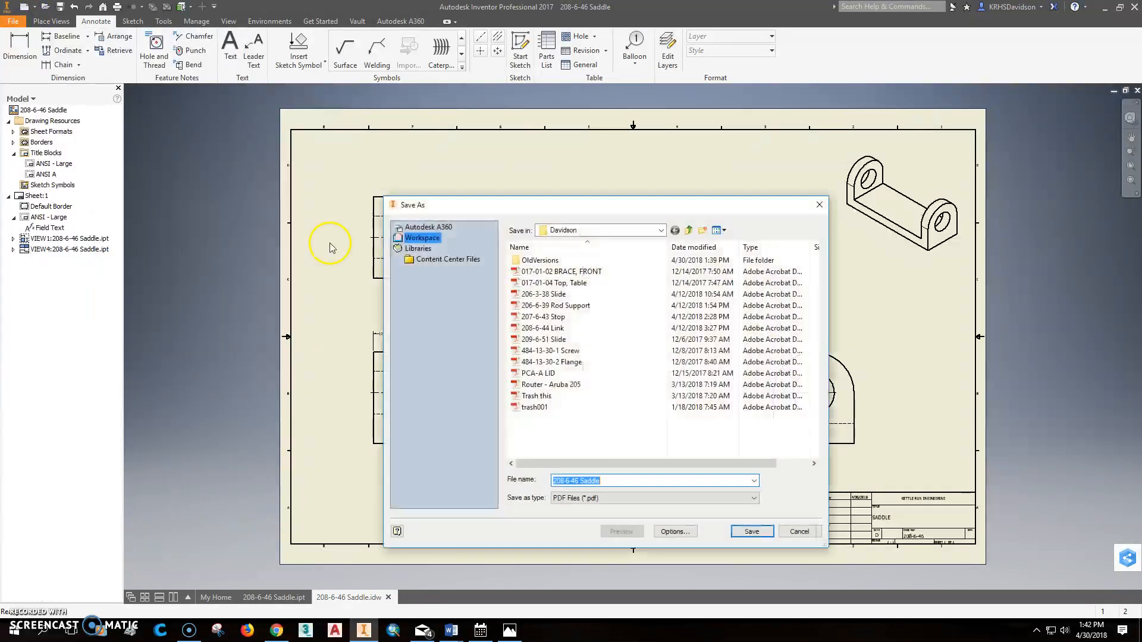
click(757, 534)
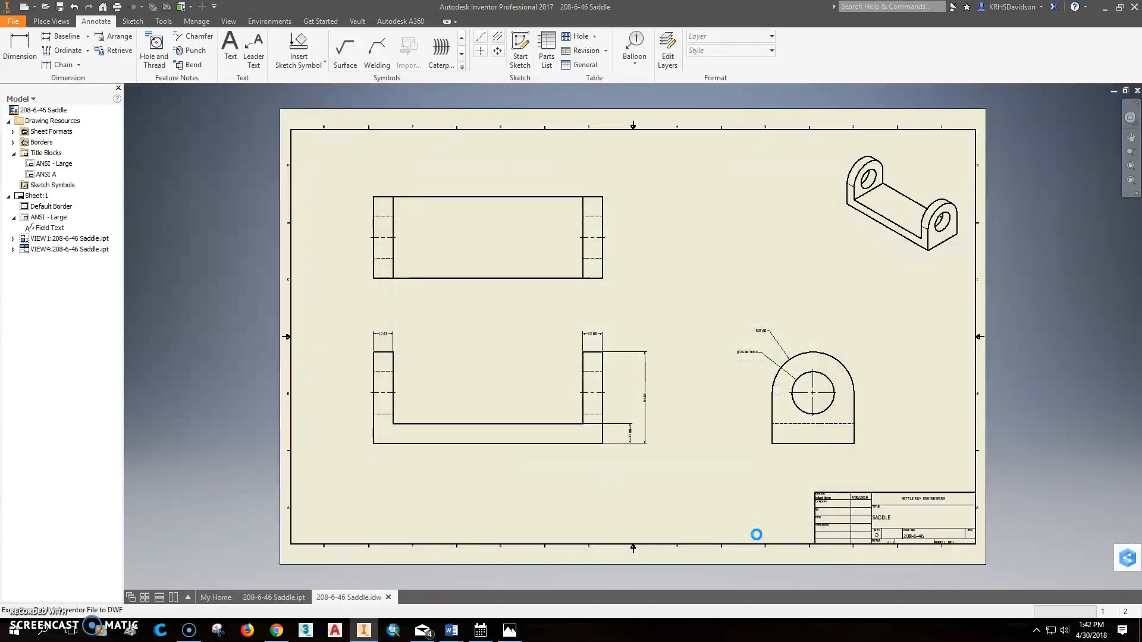